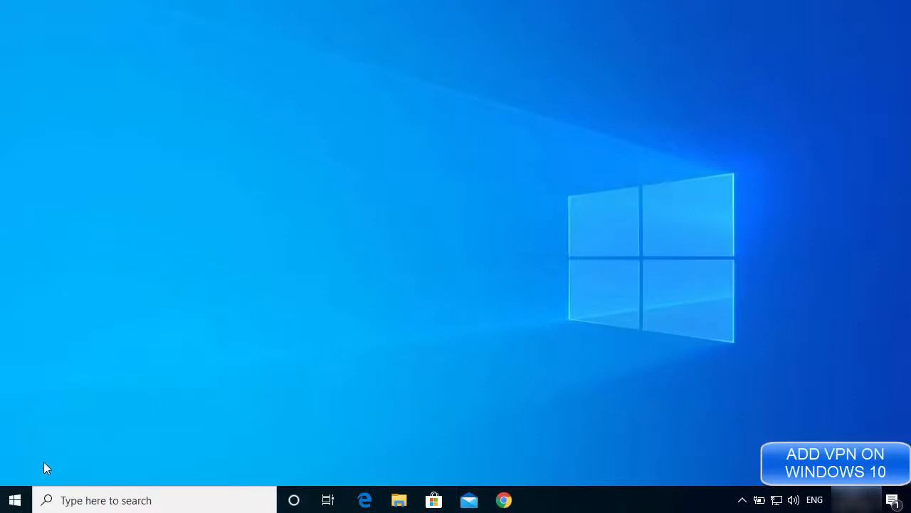
- Open the VPN page of the Network & Internet settings and start adding a VPN connection
left_click(14, 502)
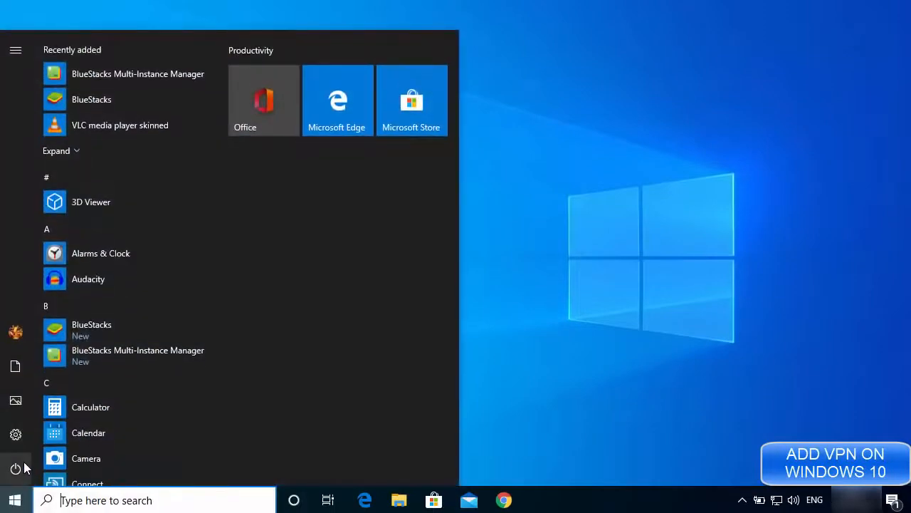
mouse_move(22, 446)
left_click(64, 436)
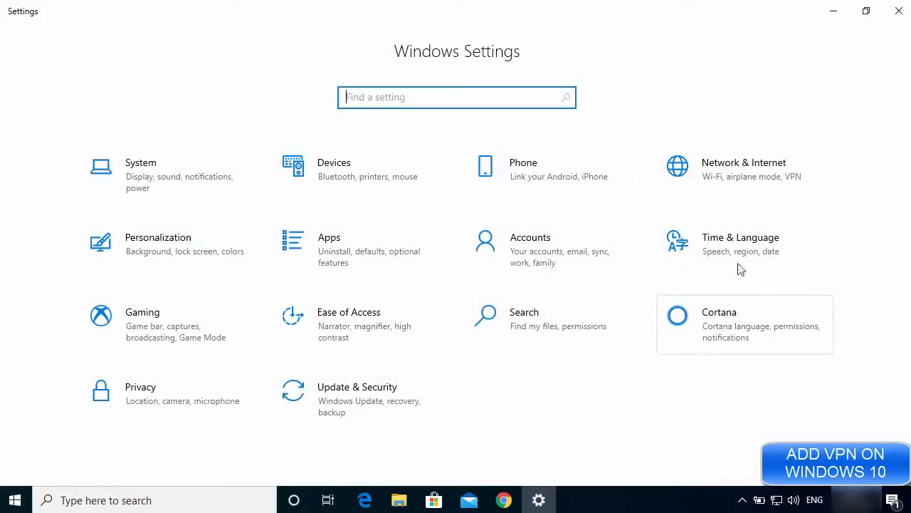
left_click(730, 177)
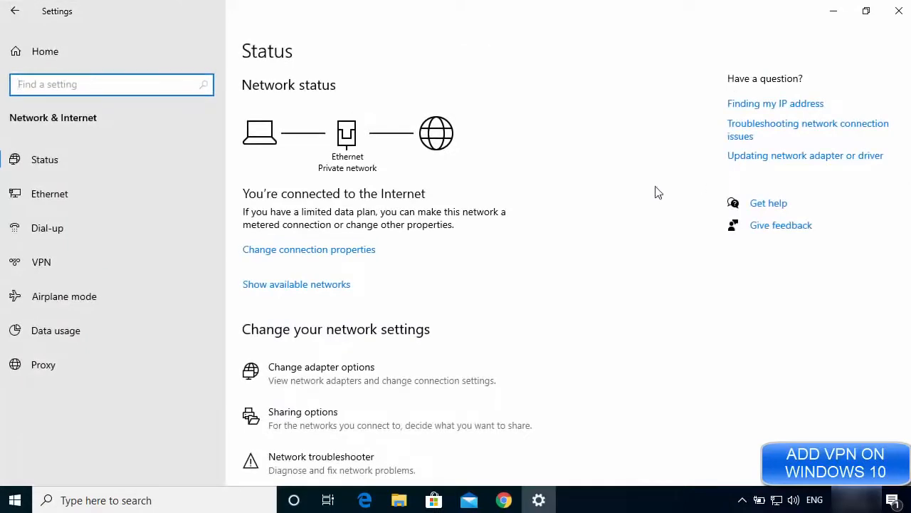
left_click(50, 264)
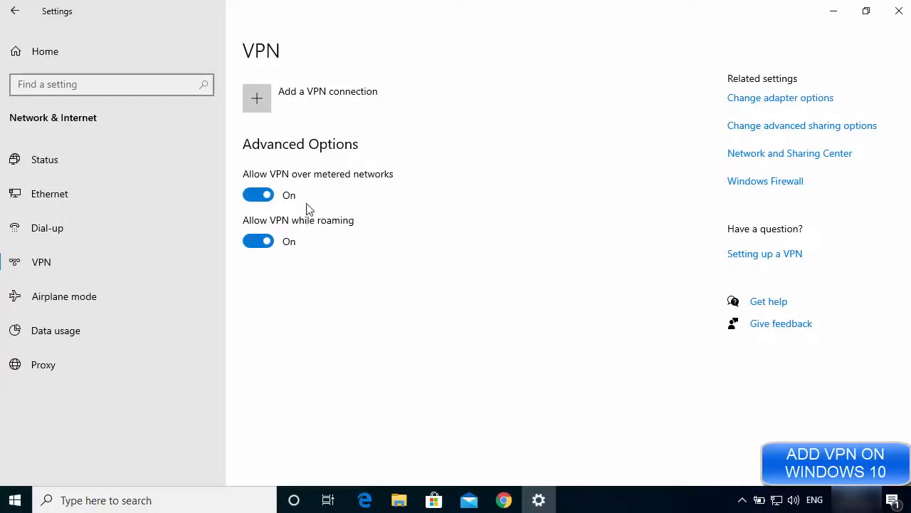
left_click(322, 101)
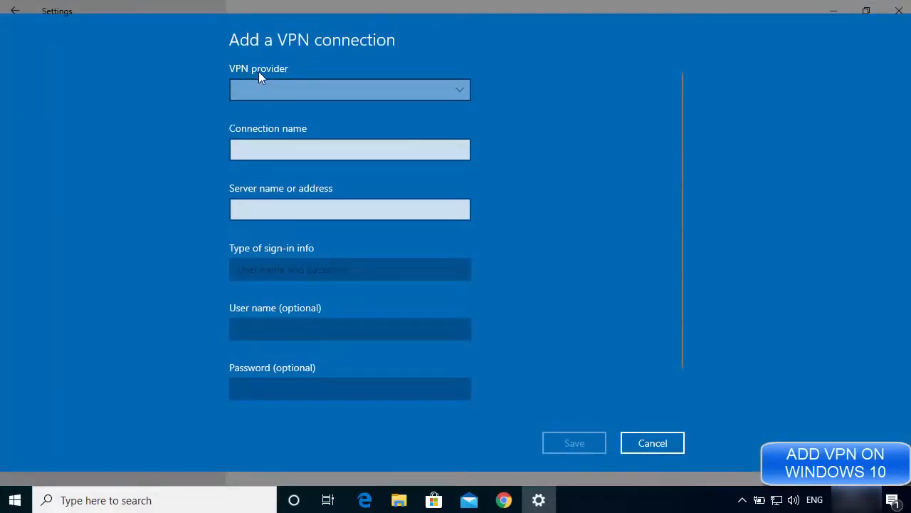
- Set the VPN provider to Windows (built-in) and name the connection VPNBOOK
left_click(274, 94)
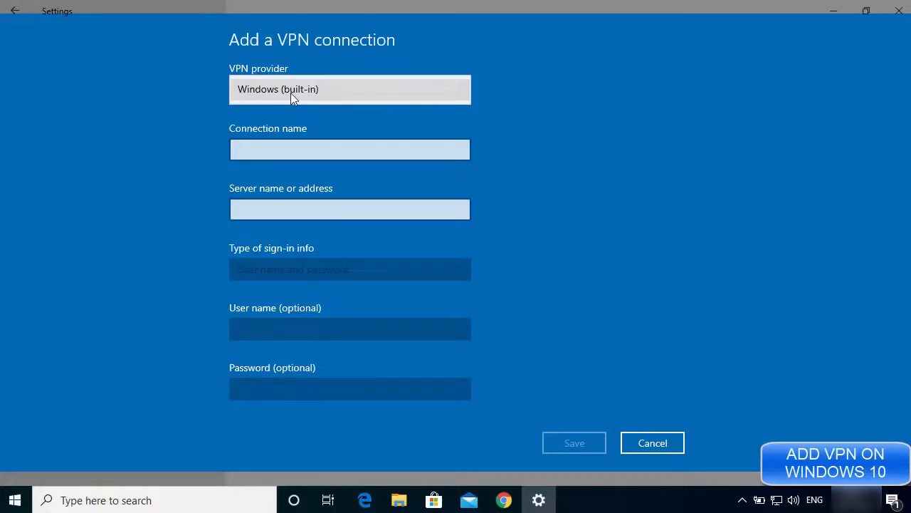
left_click(292, 92)
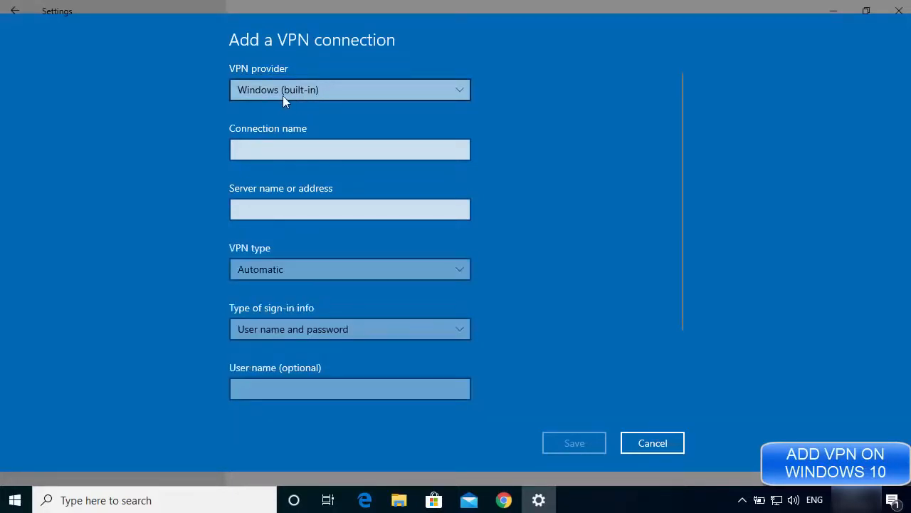
left_click(330, 91)
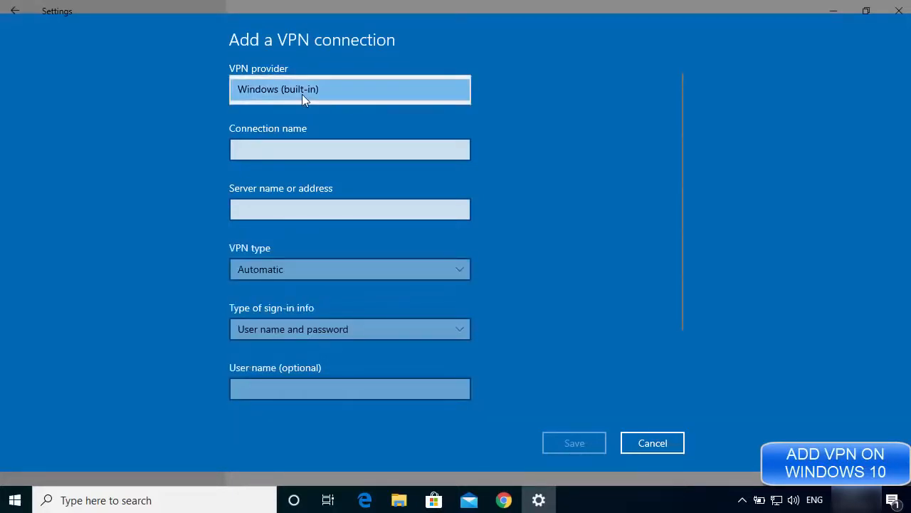
left_click(302, 95)
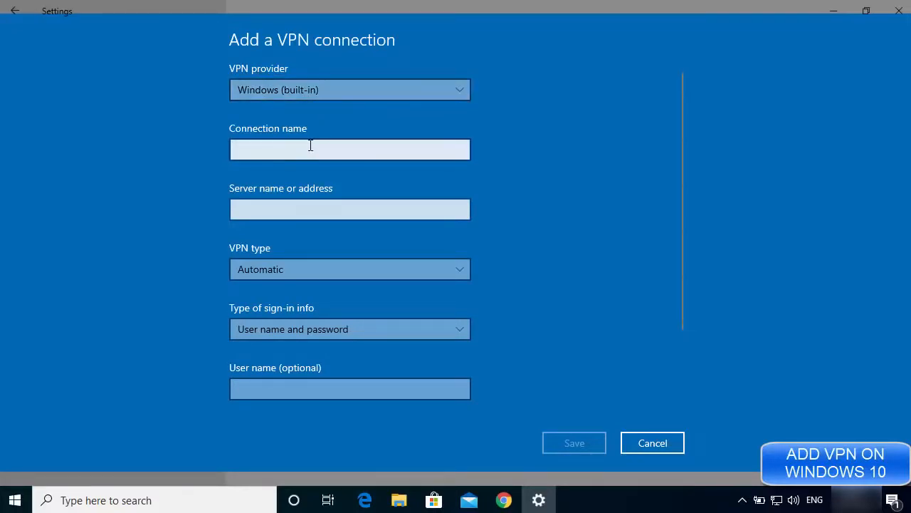
left_click(354, 152)
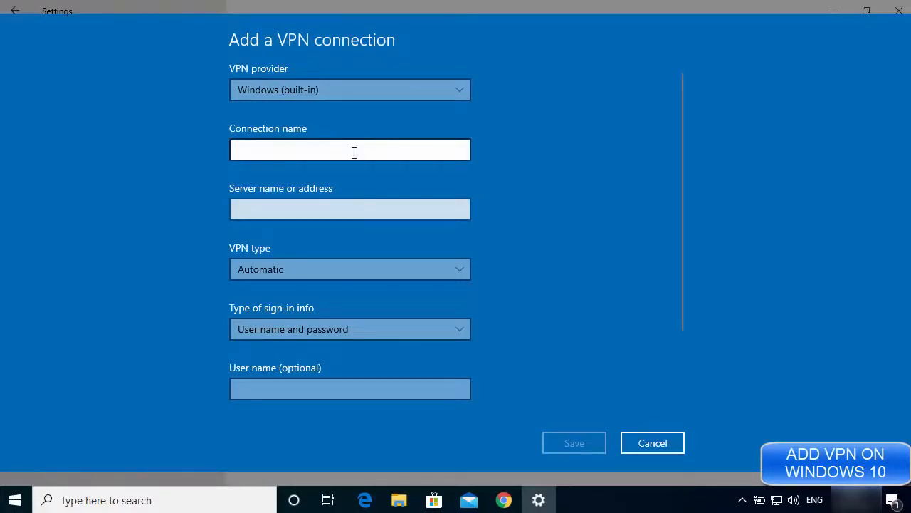
type("VPNBOOK")
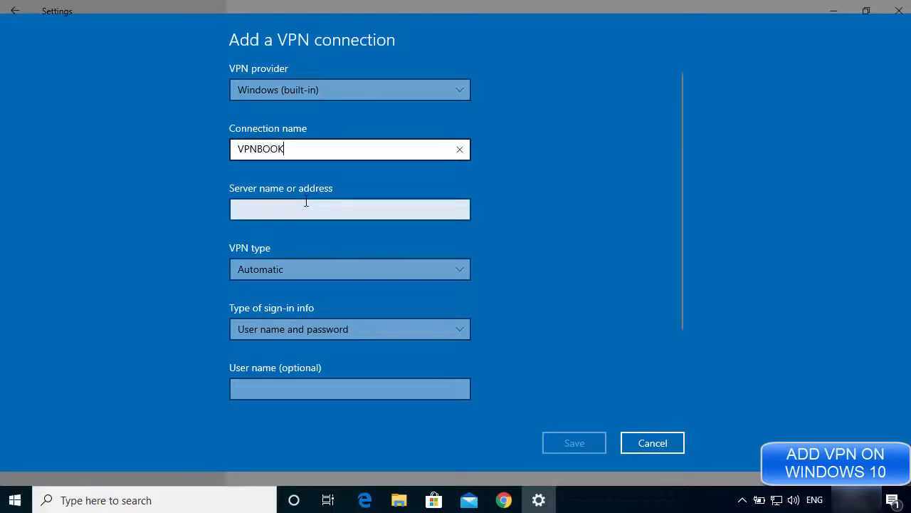
- Switch to Chrome and open VPNBook's Free VPN accounts page at the list of free PPTP servers
left_click(506, 504)
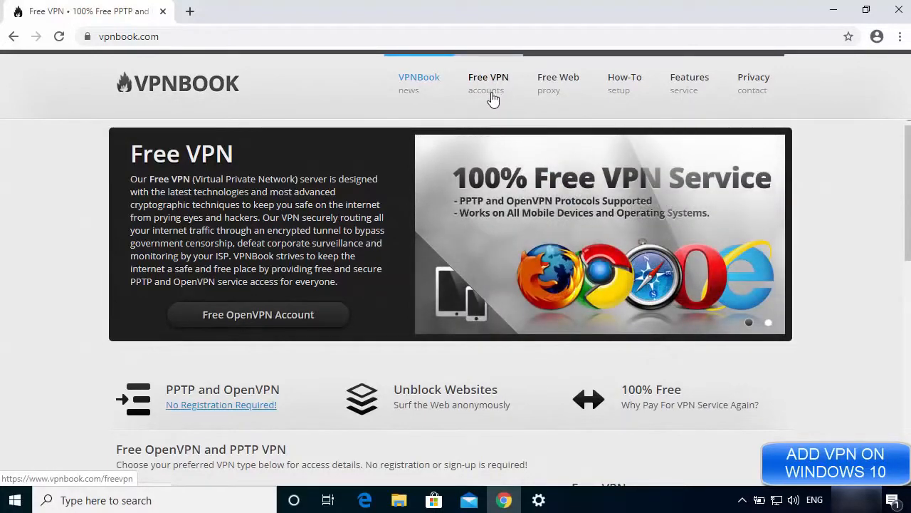
left_click(490, 91)
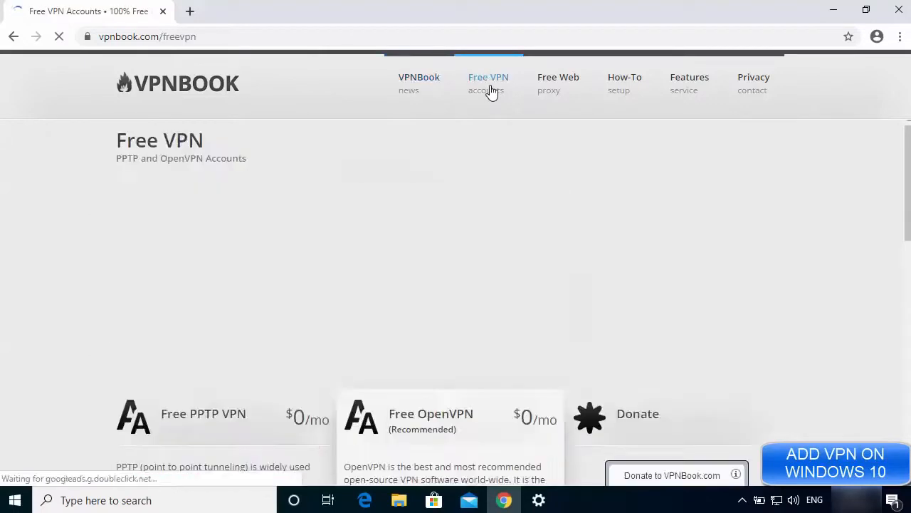
scroll(85, 277, "down", 2)
scroll(85, 272, "down", 2)
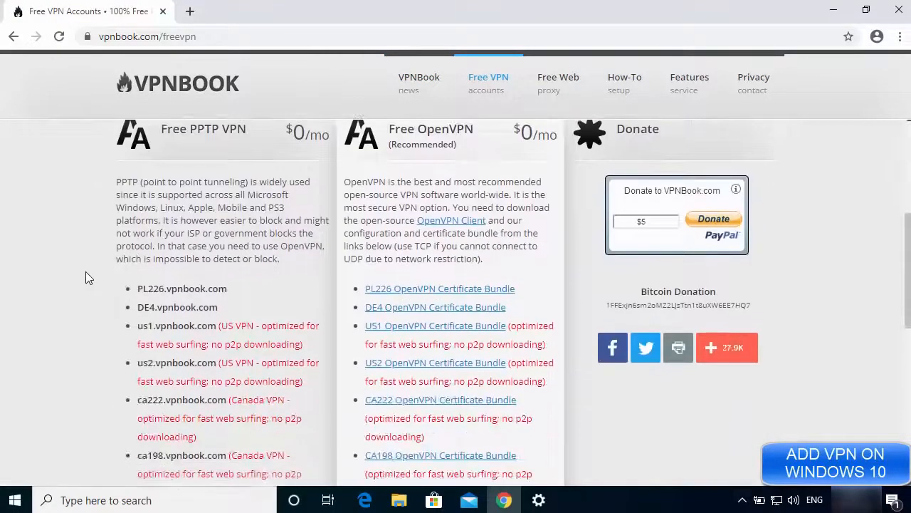
scroll(89, 271, "up", 1)
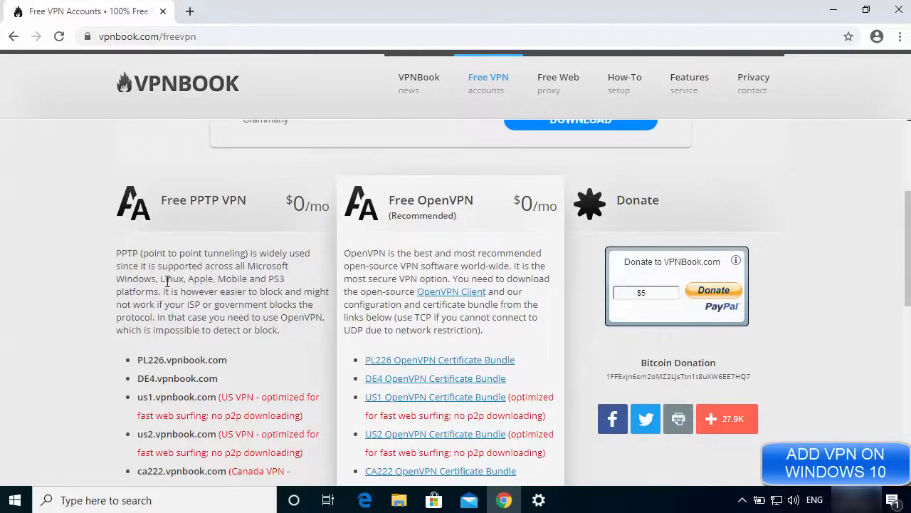
scroll(168, 258, "down", 1)
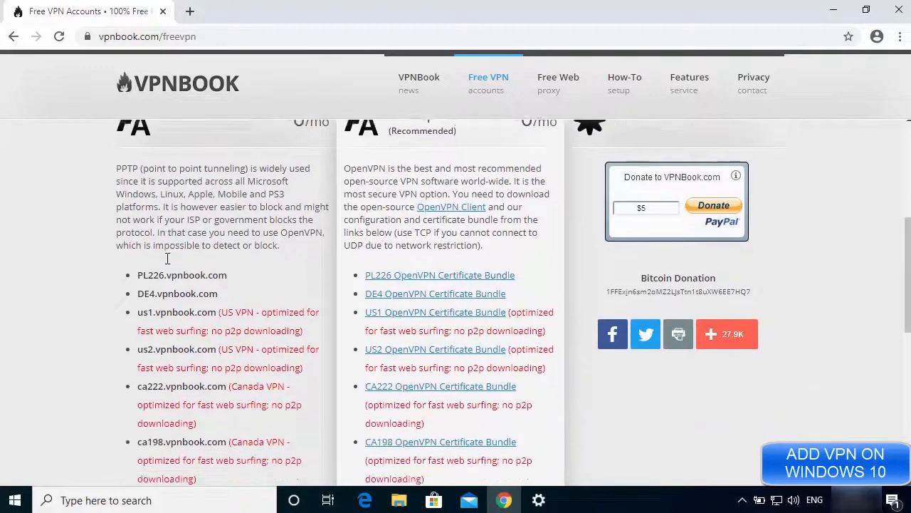
scroll(168, 257, "down", 1)
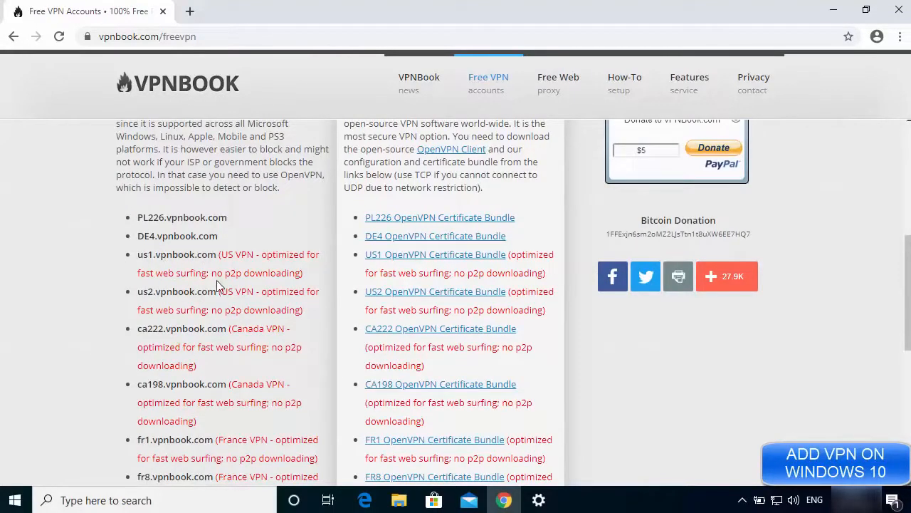
scroll(198, 247, "down", 1)
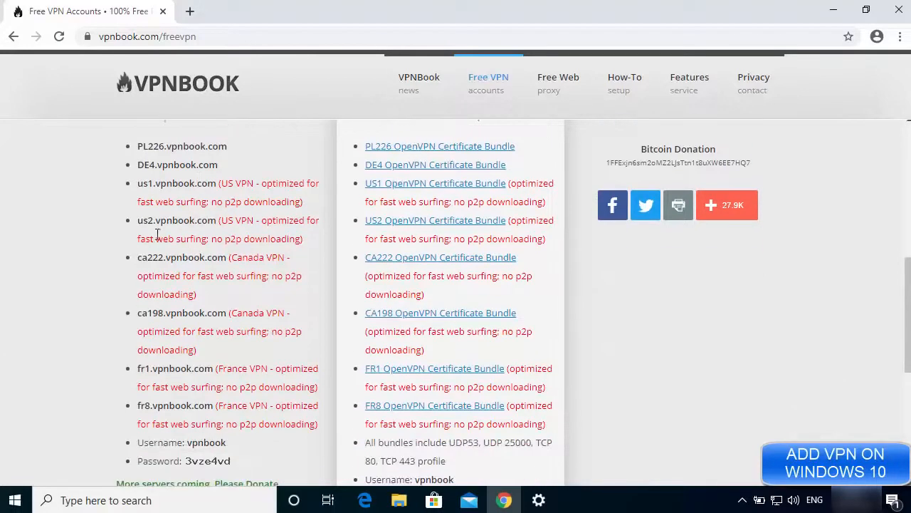
- Examine the US, Canada and France server addresses in the free PPTP list
left_click_drag(137, 220, 209, 222)
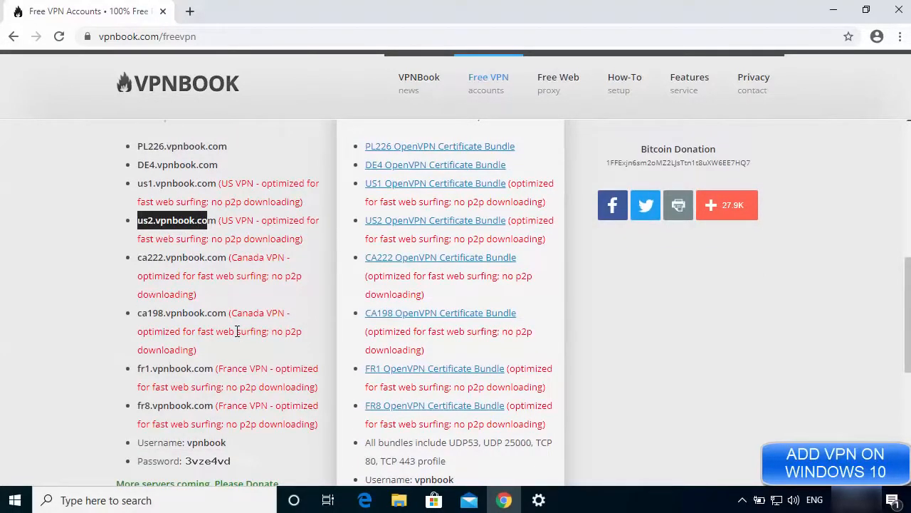
left_click(194, 334)
scroll(193, 334, "down", 1)
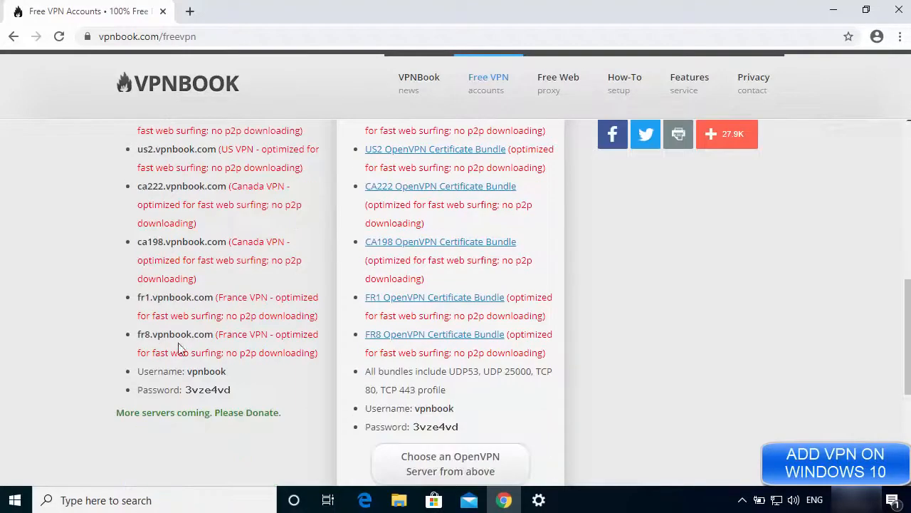
left_click_drag(214, 335, 137, 335)
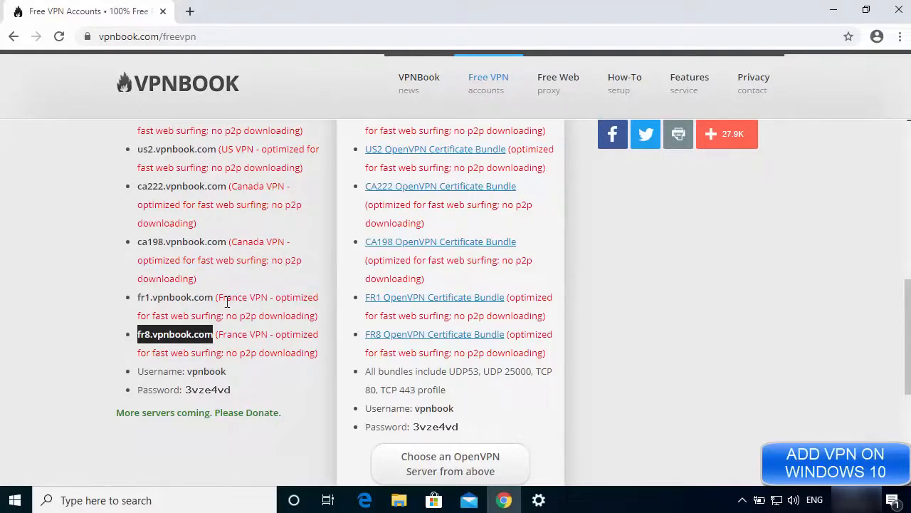
left_click_drag(214, 297, 137, 297)
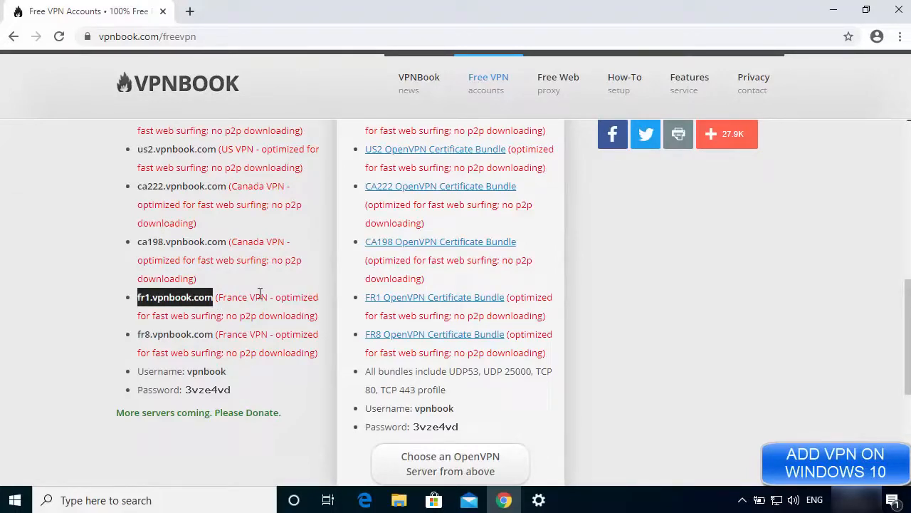
left_click(597, 374)
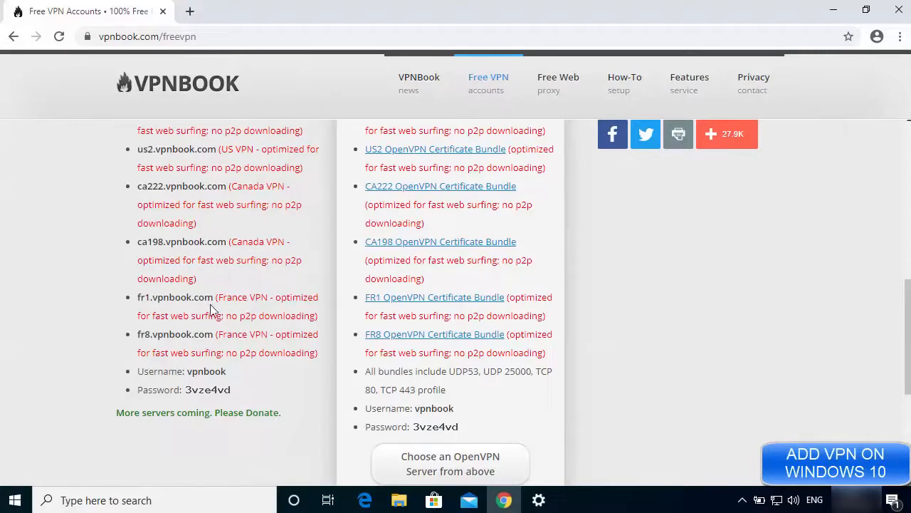
- Copy the fr1.vpnbook.com address from the PPTP list and paste it as the server address in the Settings VPN form
left_click_drag(214, 297, 139, 302)
key("ctrl+c")
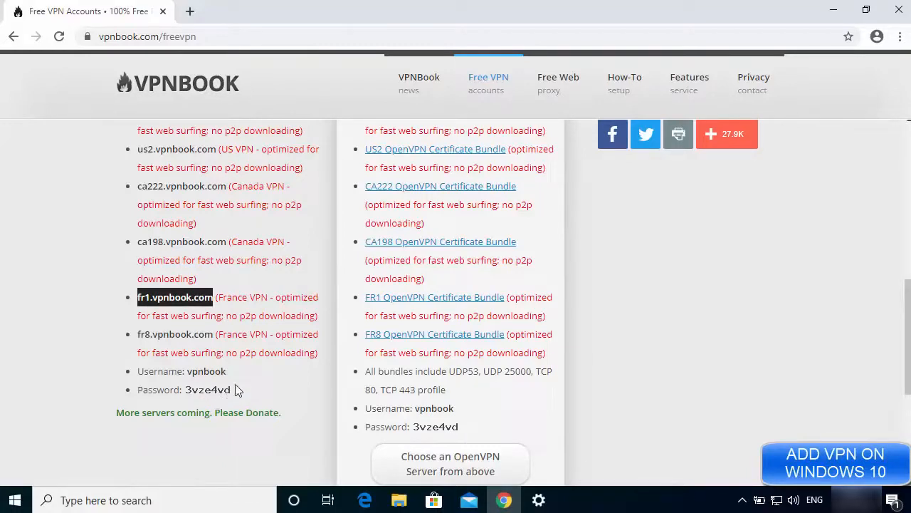
left_click(830, 12)
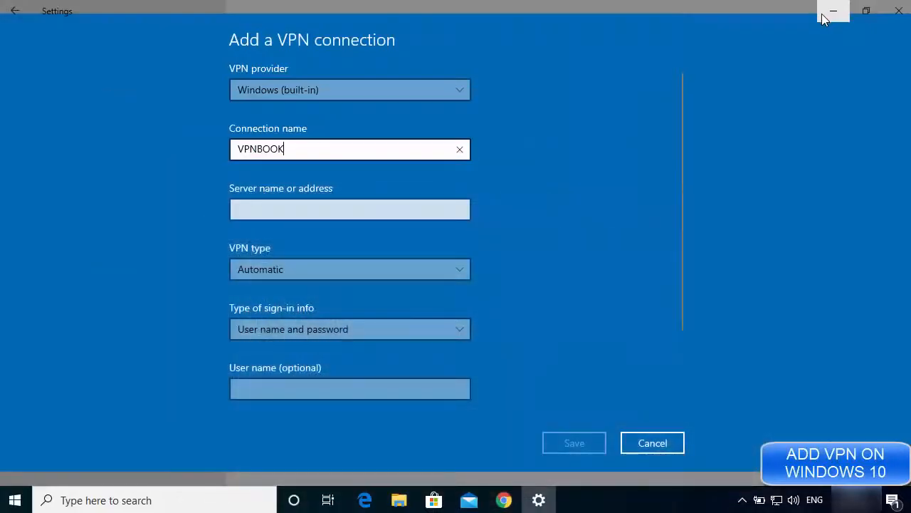
left_click(299, 214)
key("ctrl+v")
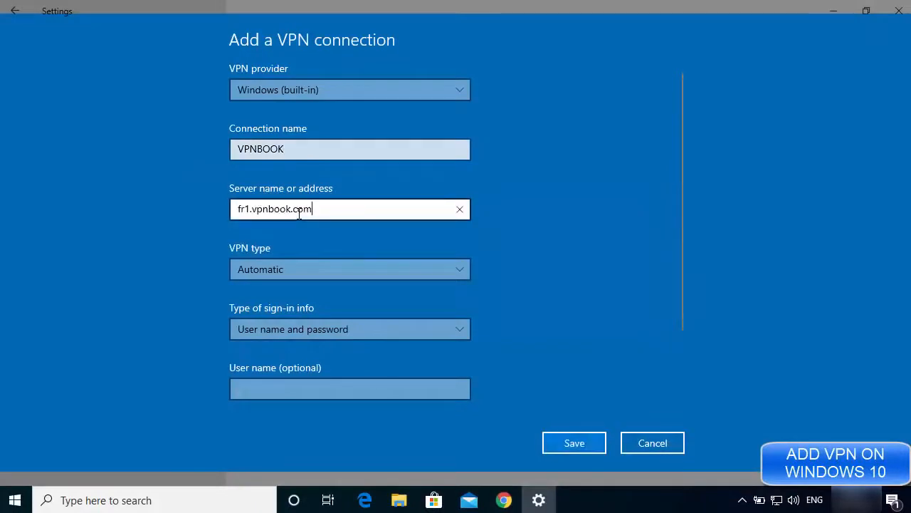
- Set the VPN type to Point to Point Tunneling Protocol (PPTP), matching VPNBook's free PPTP offer, and the sign-in type to User name and password
left_click(278, 268)
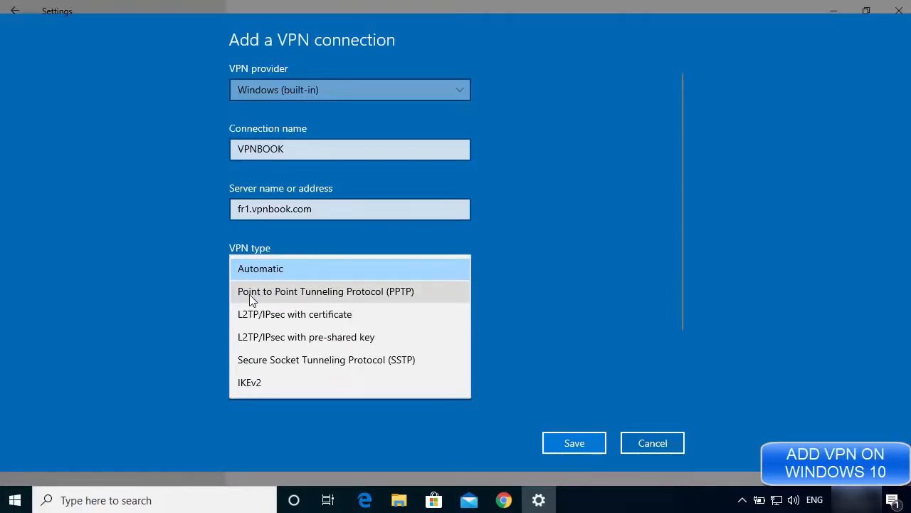
left_click(388, 292)
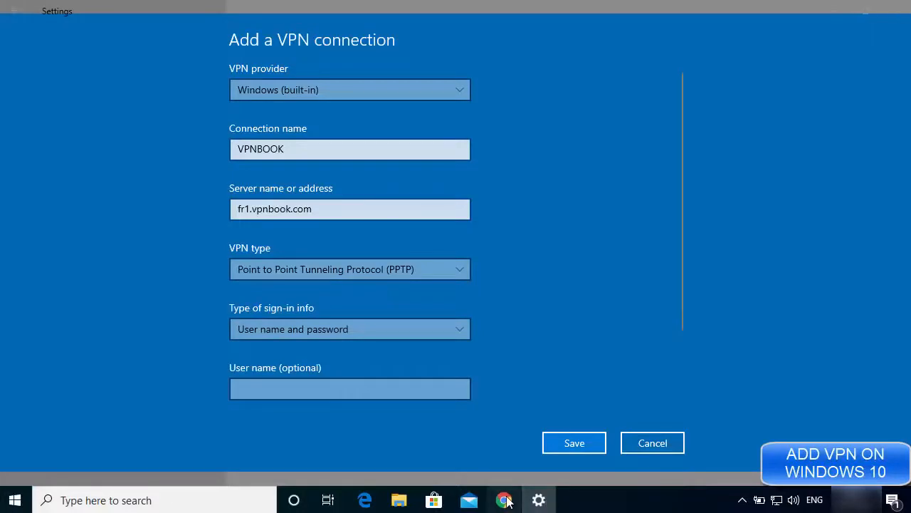
left_click(504, 500)
scroll(207, 207, "up", 4)
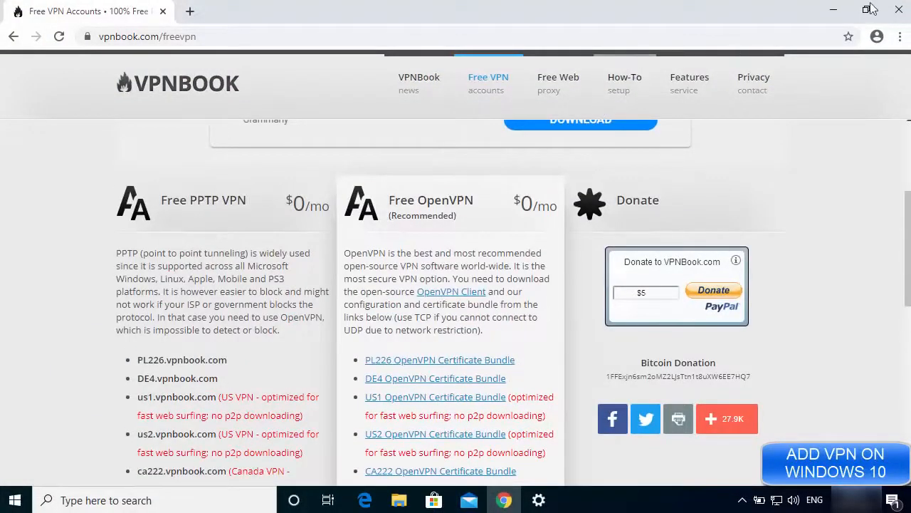
left_click(834, 10)
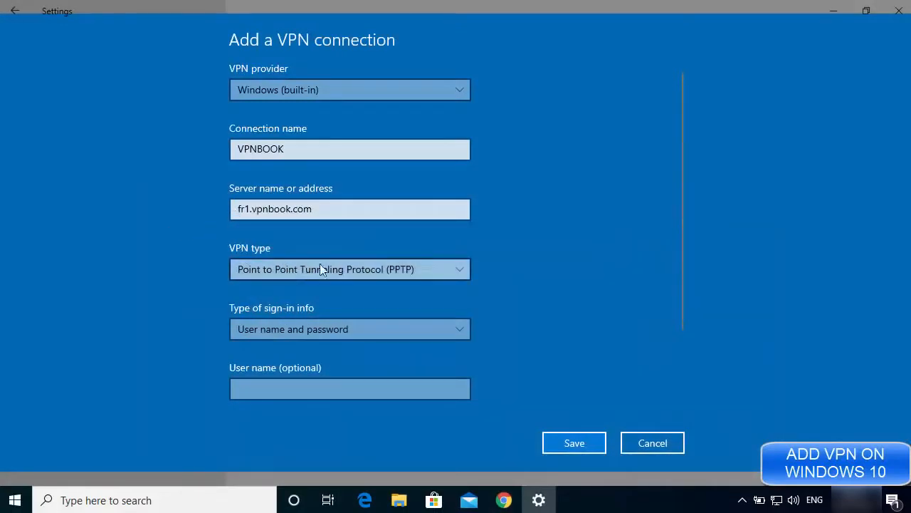
left_click(283, 332)
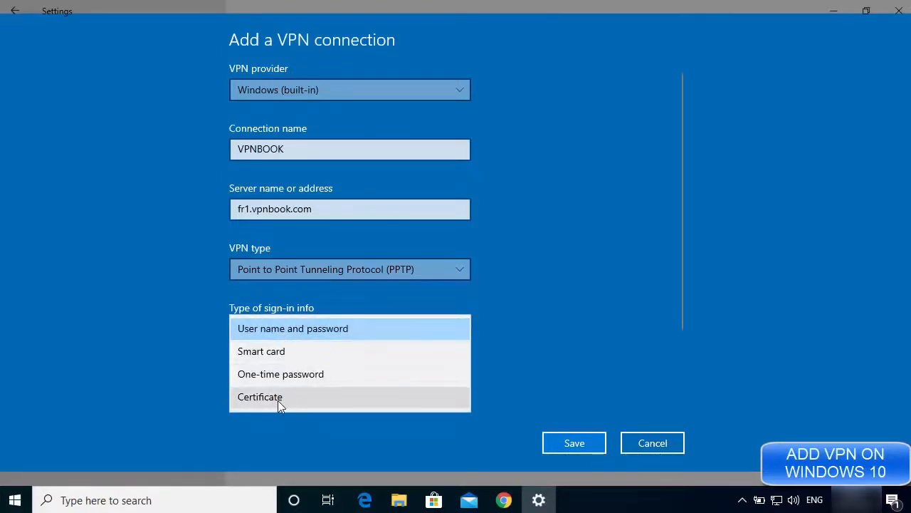
left_click(286, 331)
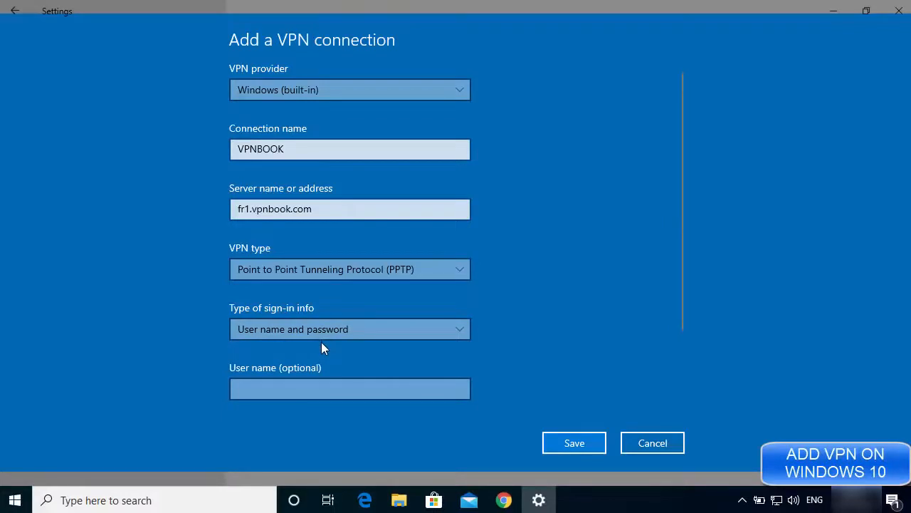
- Switch to Chrome and copy the username listed below the free PPTP servers on VPNBook's page
scroll(561, 364, "down", 3)
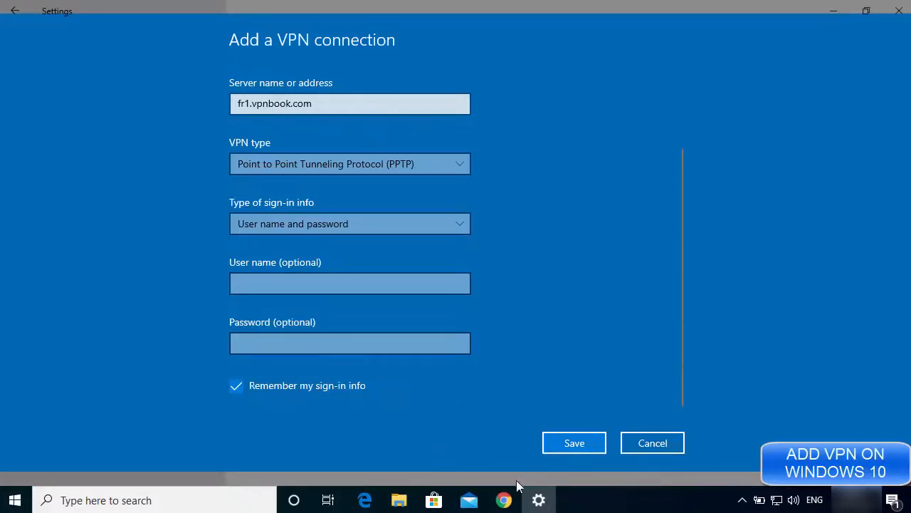
left_click(503, 500)
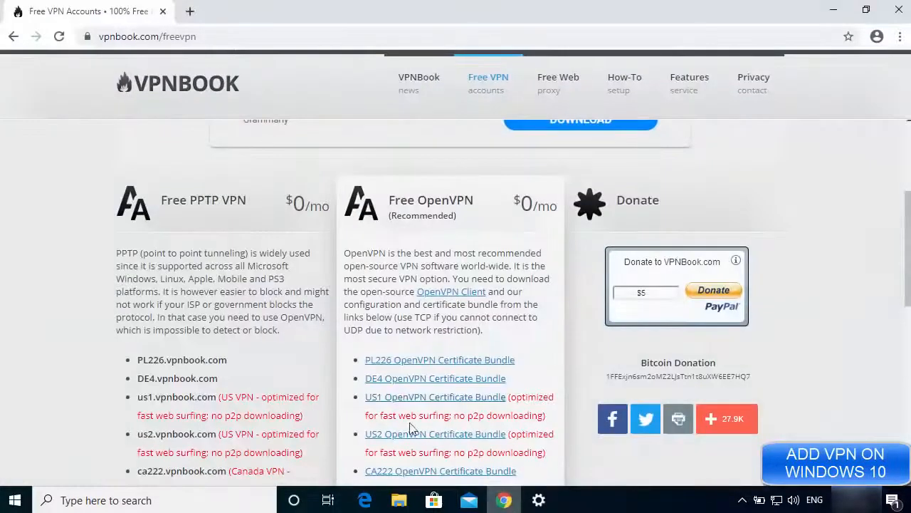
scroll(324, 411, "down", 2)
scroll(289, 404, "down", 3)
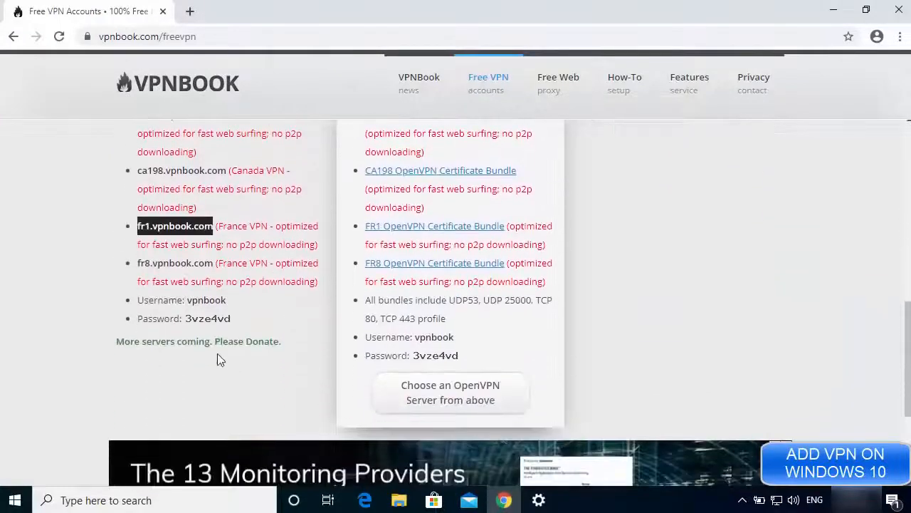
double_click(206, 300)
key("ctrl+c")
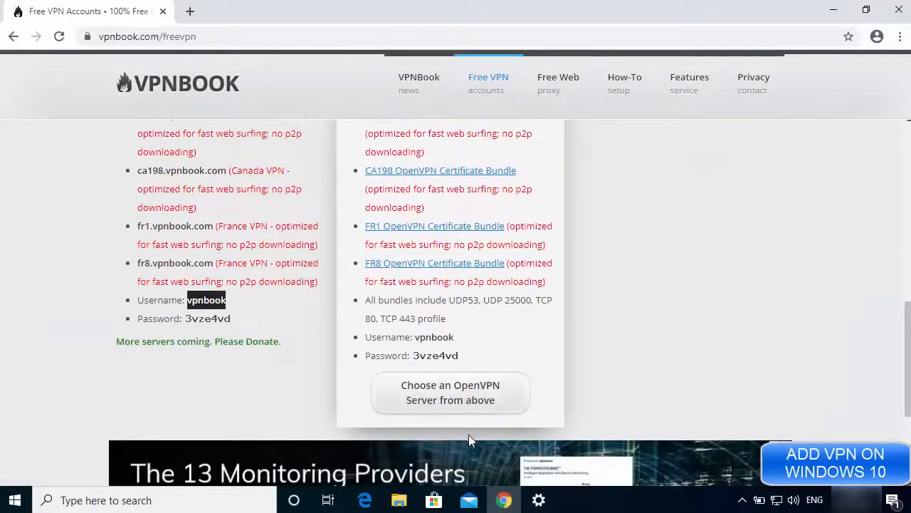
- Return to Settings, save the VPN connection with the user name and password left blank, and start connecting to VPNBOOK
left_click(539, 500)
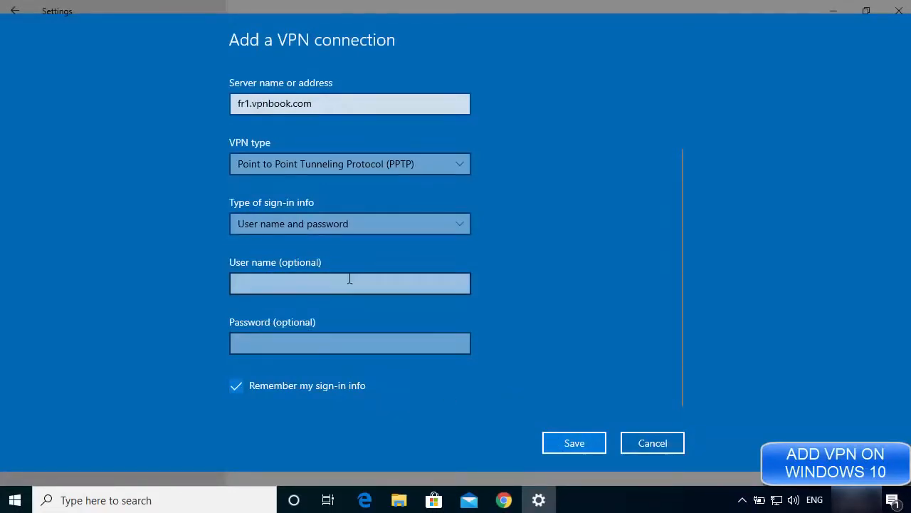
left_click(554, 440)
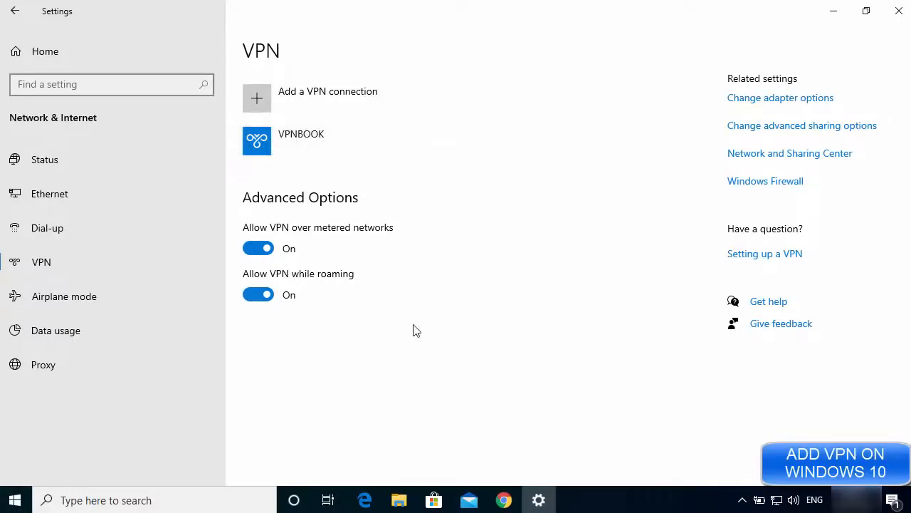
left_click(314, 140)
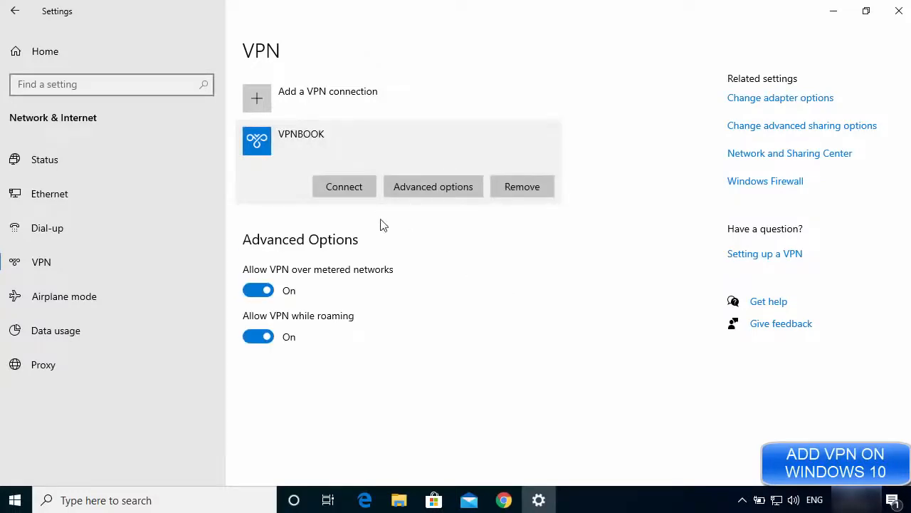
left_click(342, 185)
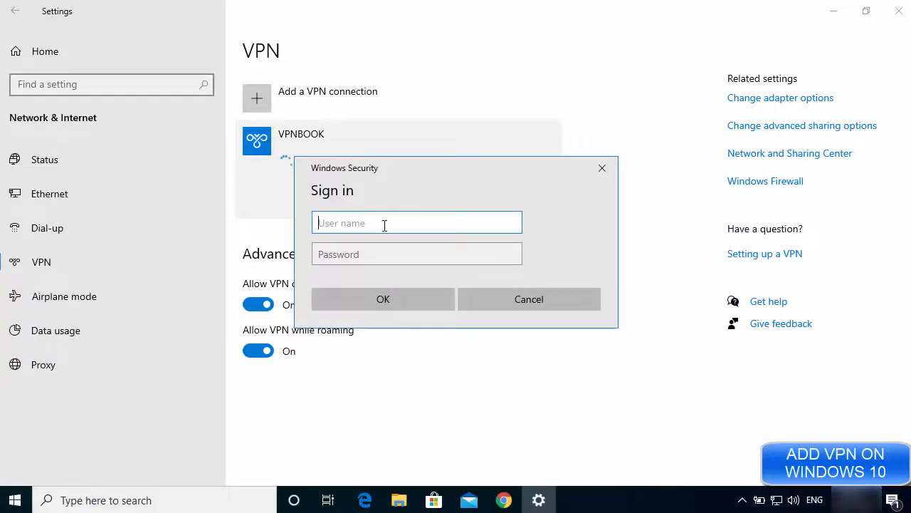
- Check the credentials on VPNBook's page in Chrome and paste vpnbook as the user name in the Windows Security sign-in
left_click(504, 499)
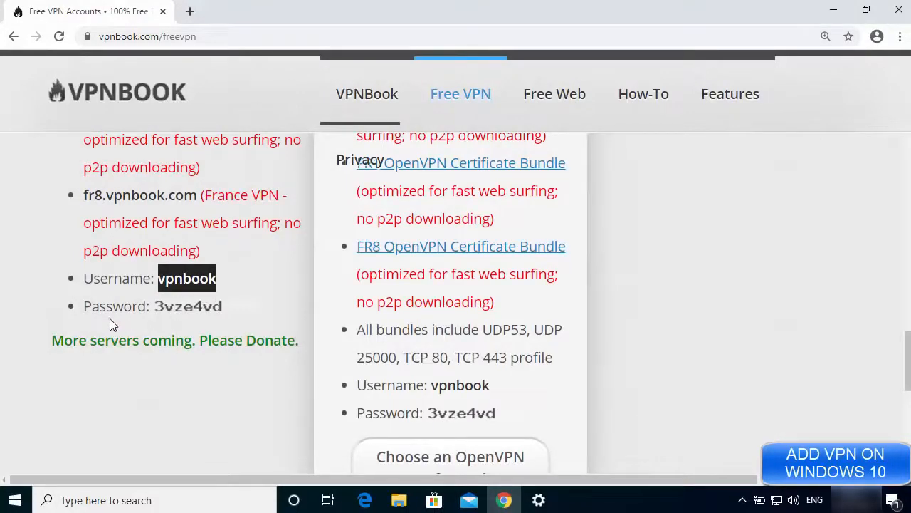
left_click(539, 500)
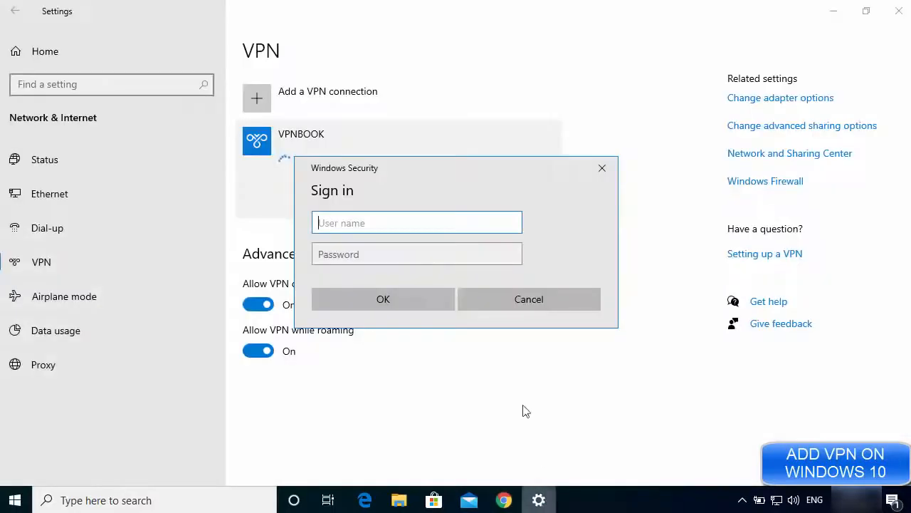
key("ctrl+v")
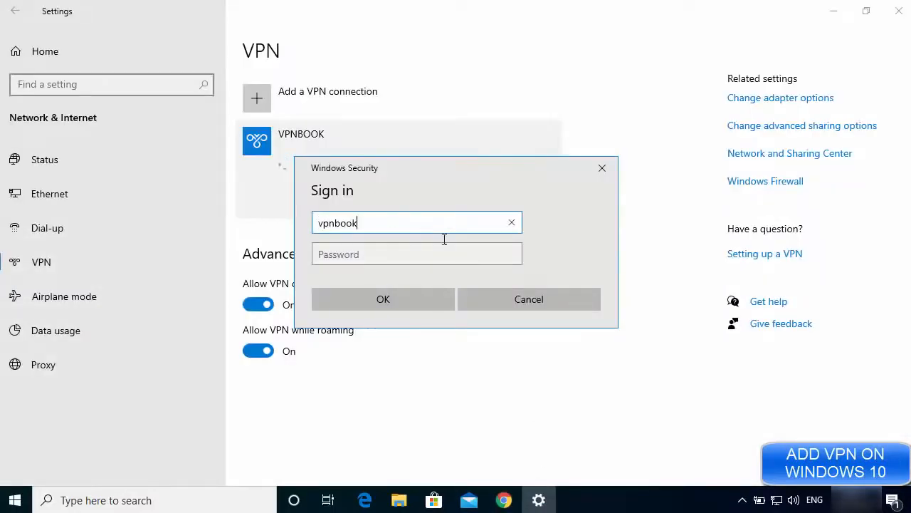
- Enter the VPN password from VPNBook's page in the Windows Security sign-in and submit the credentials
left_click(504, 500)
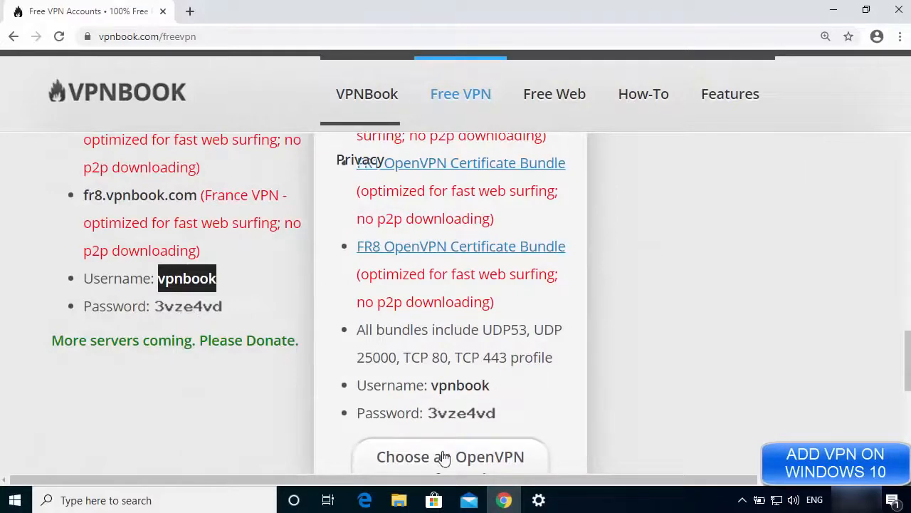
left_click(539, 500)
left_click(368, 260)
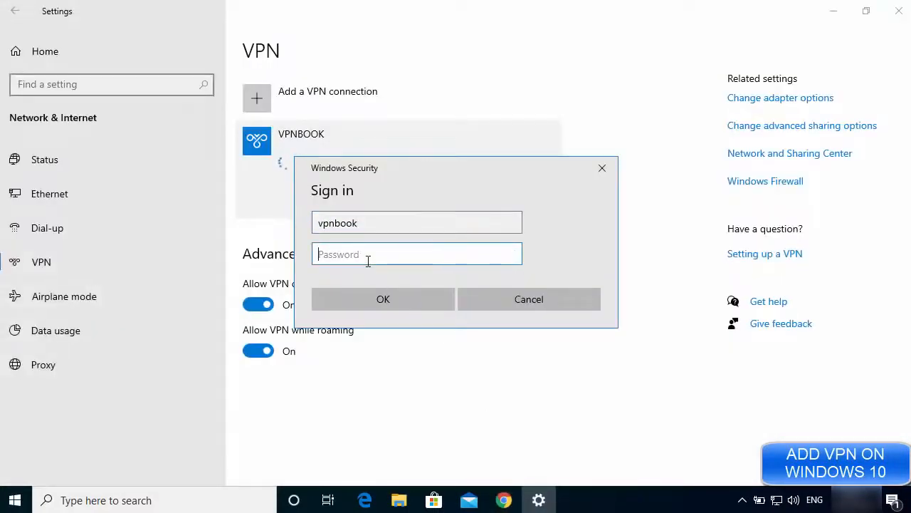
key("ctrl+v")
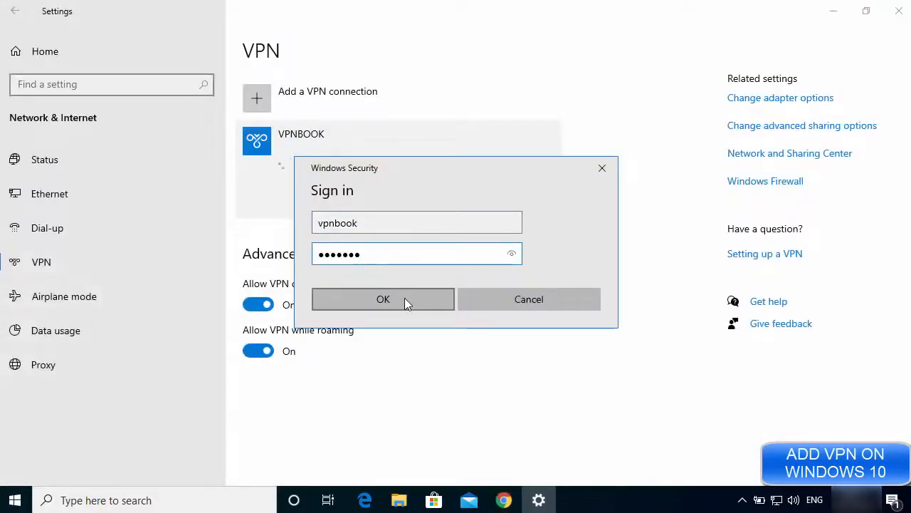
left_click(405, 299)
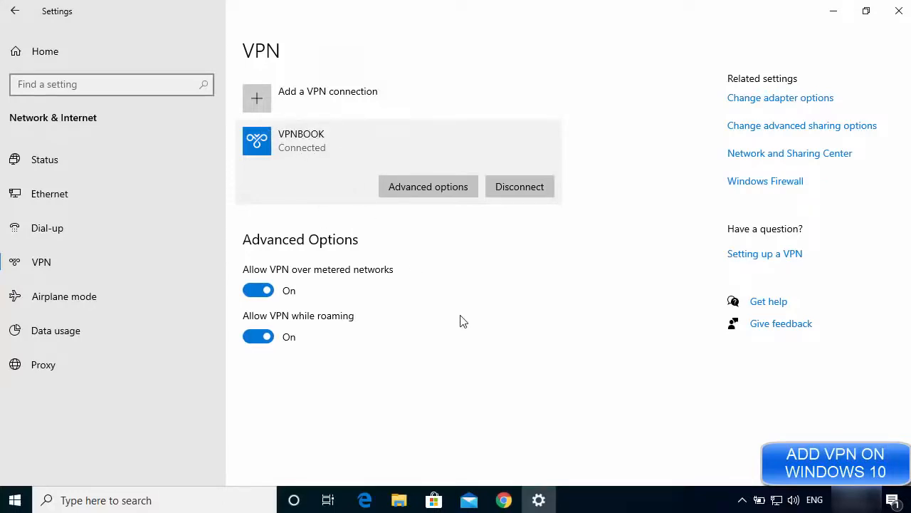
- Switch to Chrome and search Google for "what is my ip" in a new tab
left_click(504, 500)
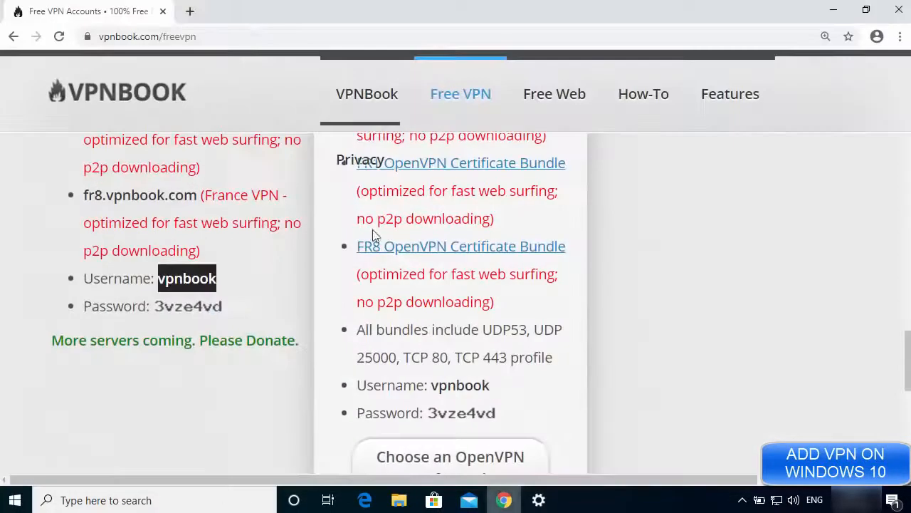
left_click(187, 13)
type("what is my ip")
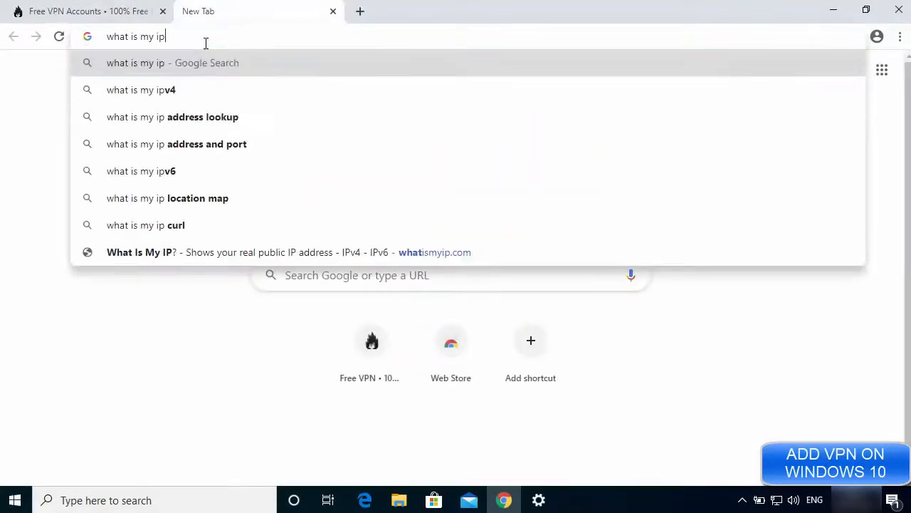
left_click(154, 64)
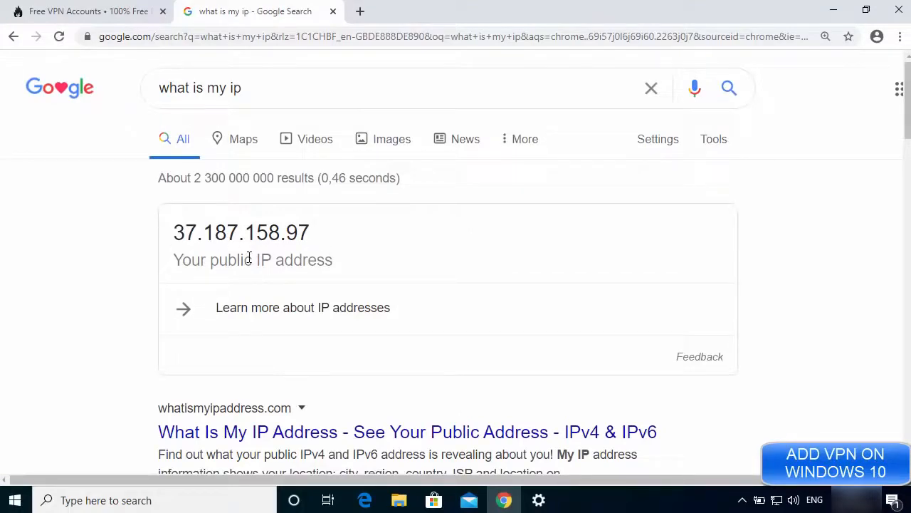
- Open the whatsmyip.org search result and examine the reported hostname and public IP address
scroll(249, 258, "down", 7)
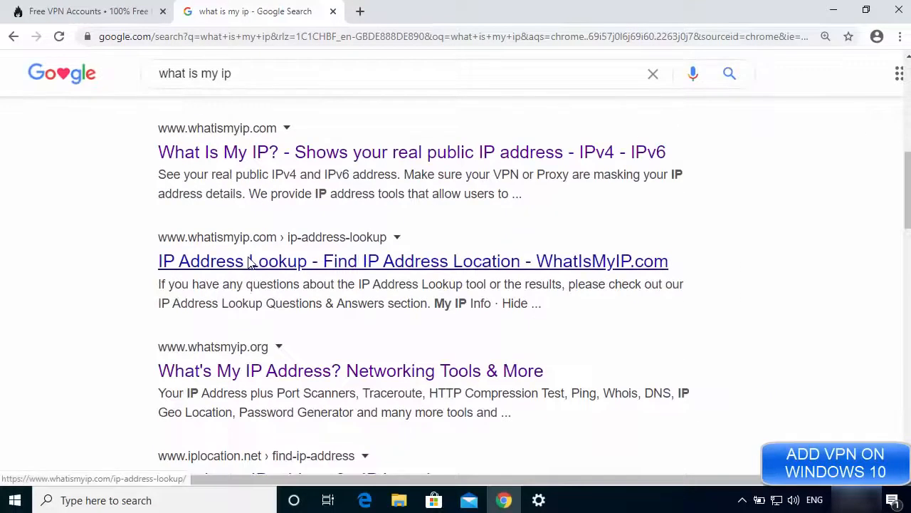
scroll(250, 299, "down", 1)
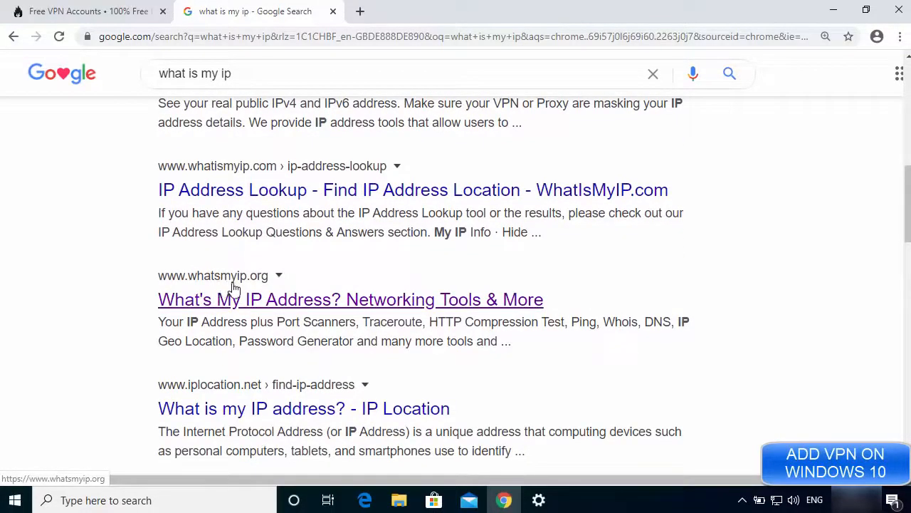
left_click(278, 303)
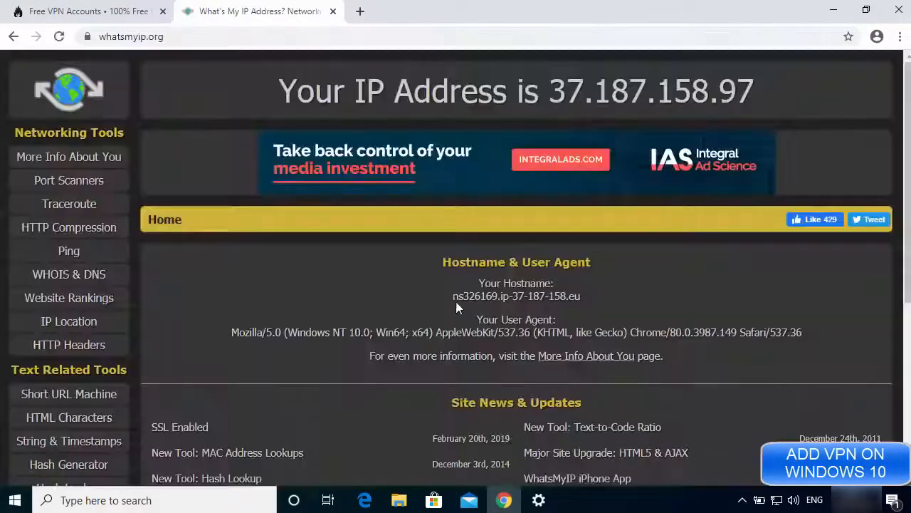
left_click_drag(453, 296, 580, 297)
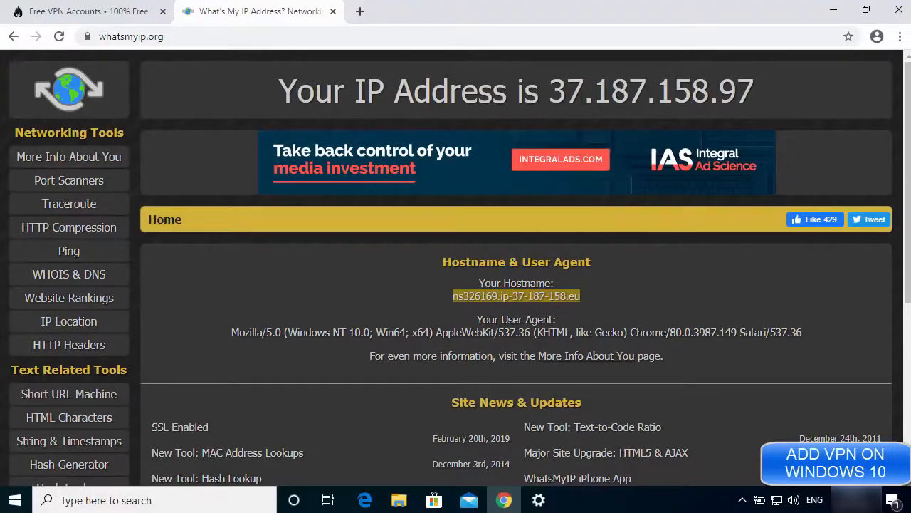
left_click(519, 296)
left_click_drag(554, 83, 749, 93)
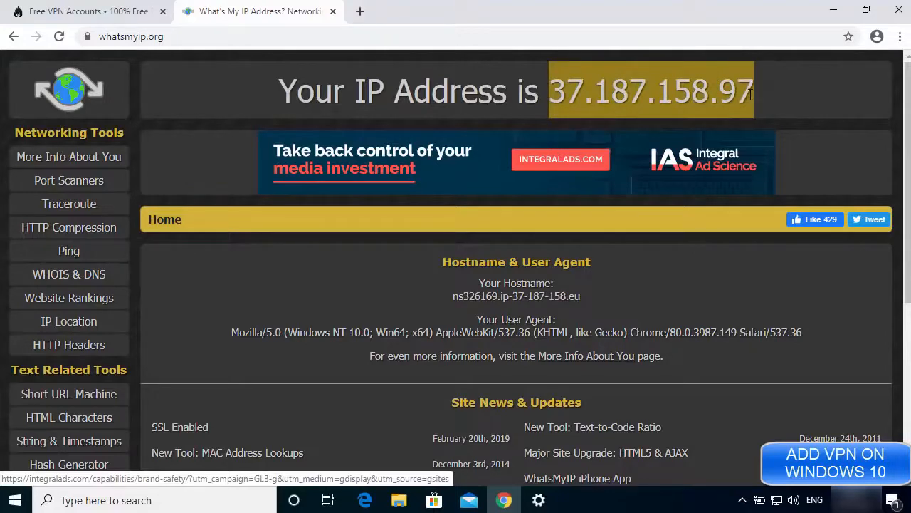
- Check the VPNBOOK connection's status in Settings, and minimize the Settings and Chrome windows
left_click(539, 499)
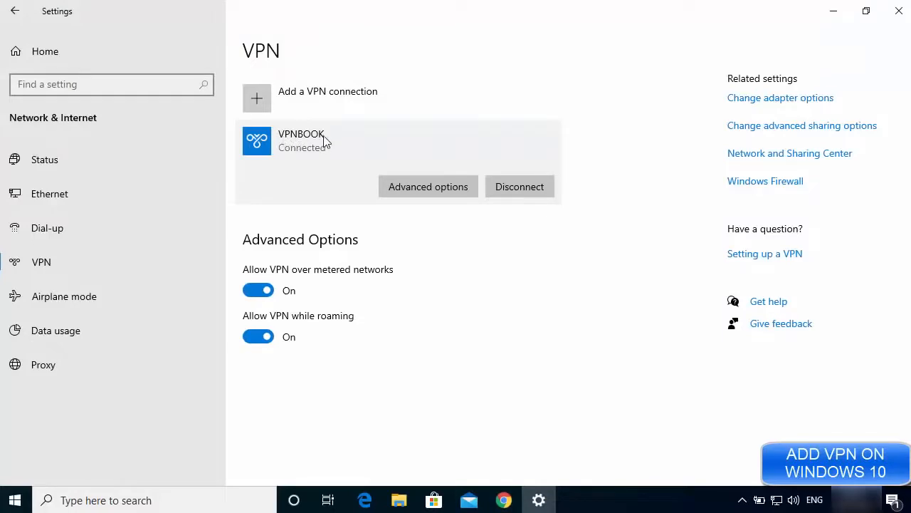
left_click(833, 10)
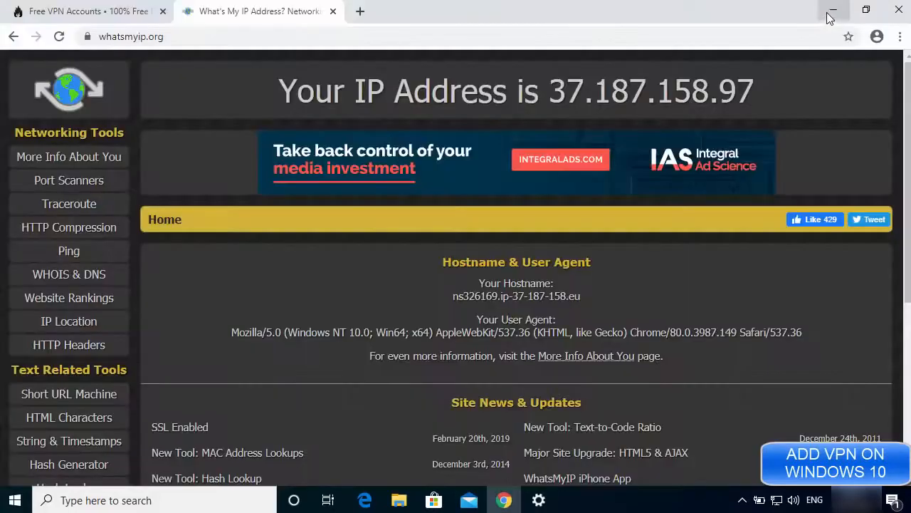
left_click(829, 8)
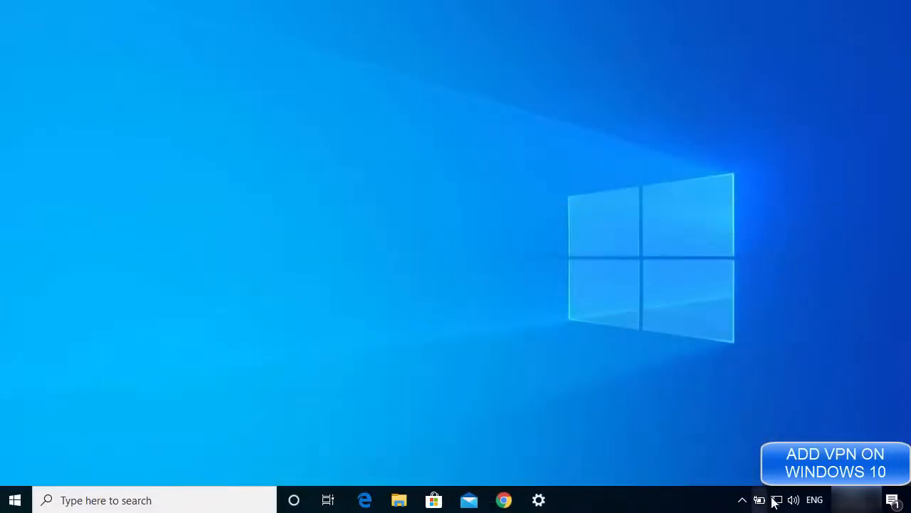
- Open the Network & Internet settings from the desktop and show the adapter options in Network Connections
right_click(776, 500)
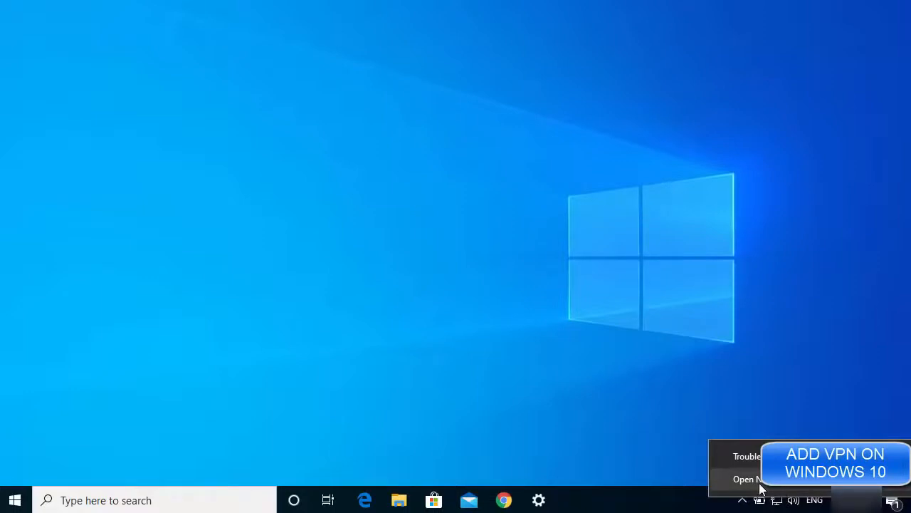
left_click(760, 484)
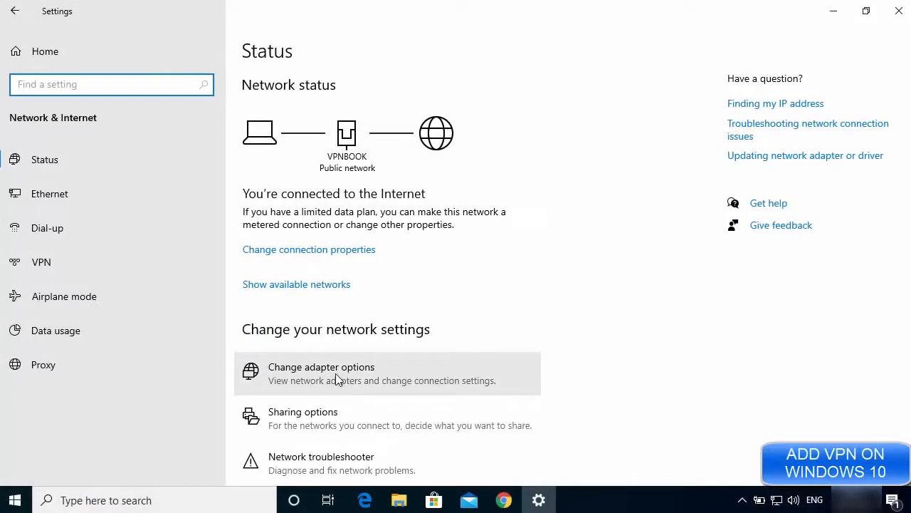
left_click(335, 373)
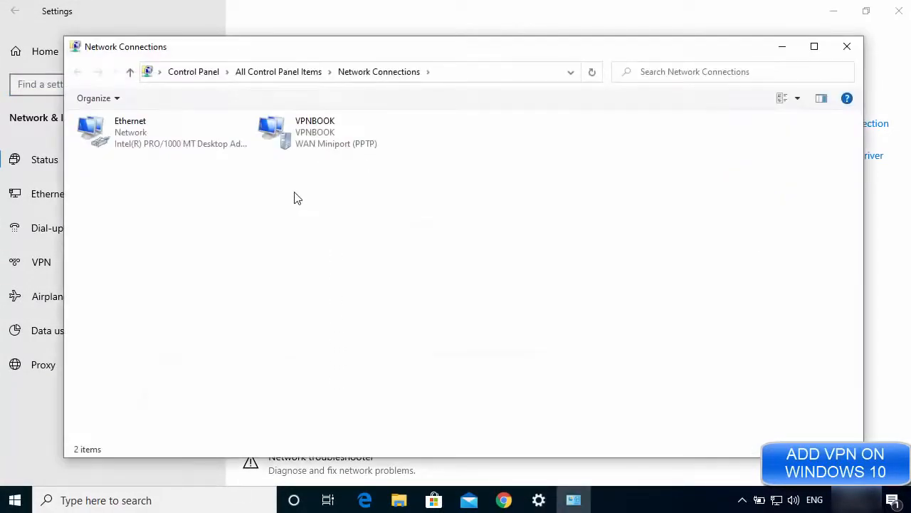
- Examine the VPNBOOK connection's security, networking, sharing and host address properties, and close the properties dialog
right_click(324, 142)
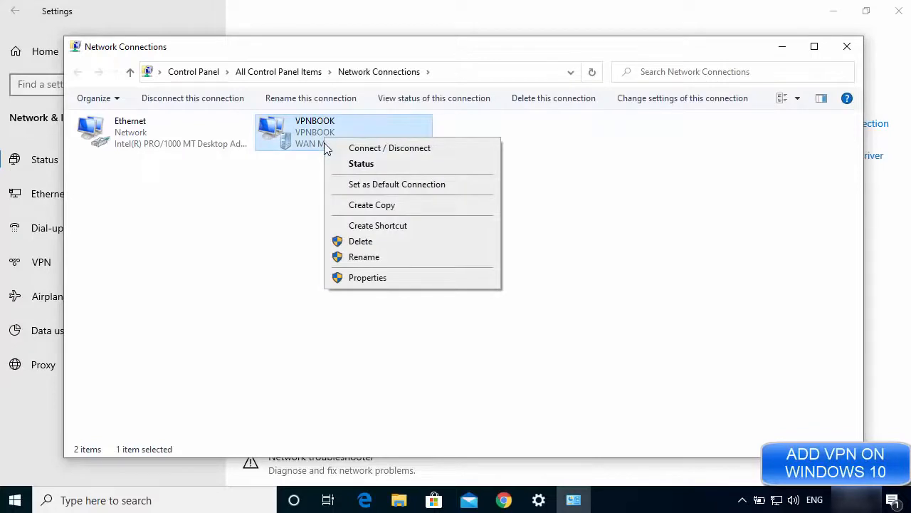
left_click(371, 279)
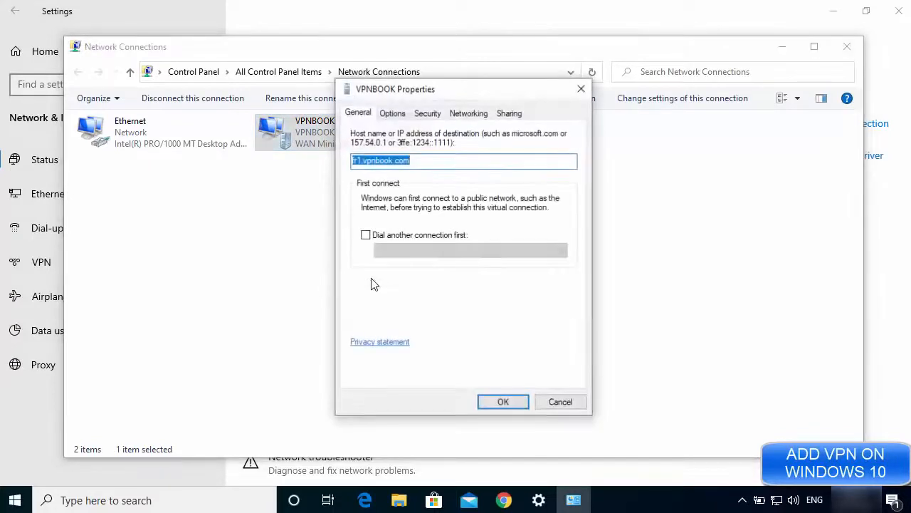
left_click(428, 113)
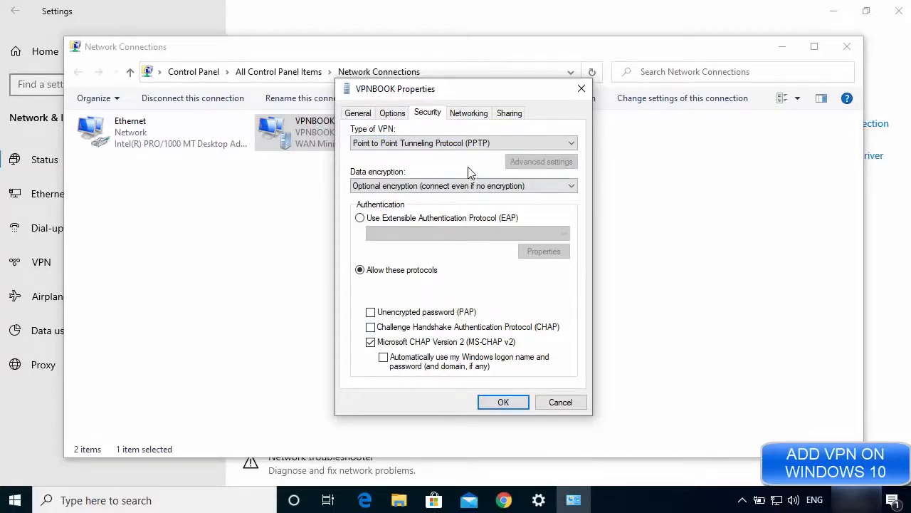
left_click(473, 115)
left_click(509, 114)
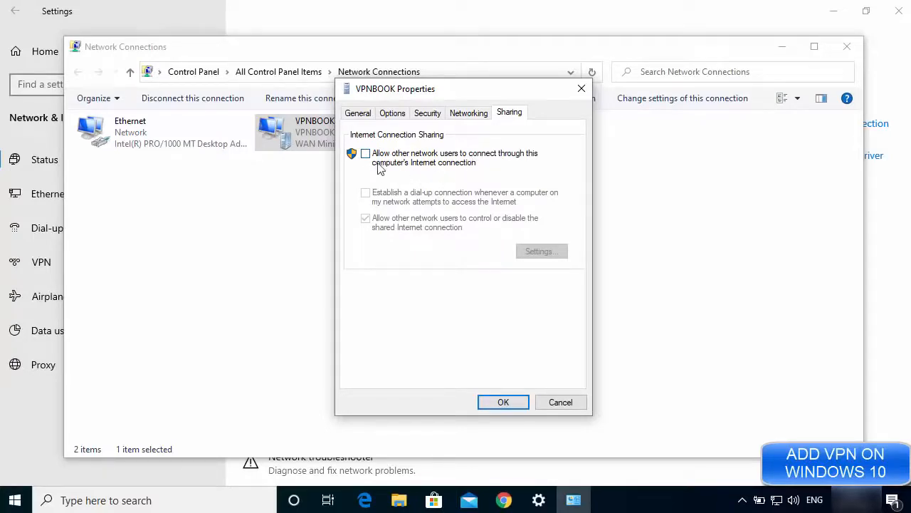
left_click(358, 113)
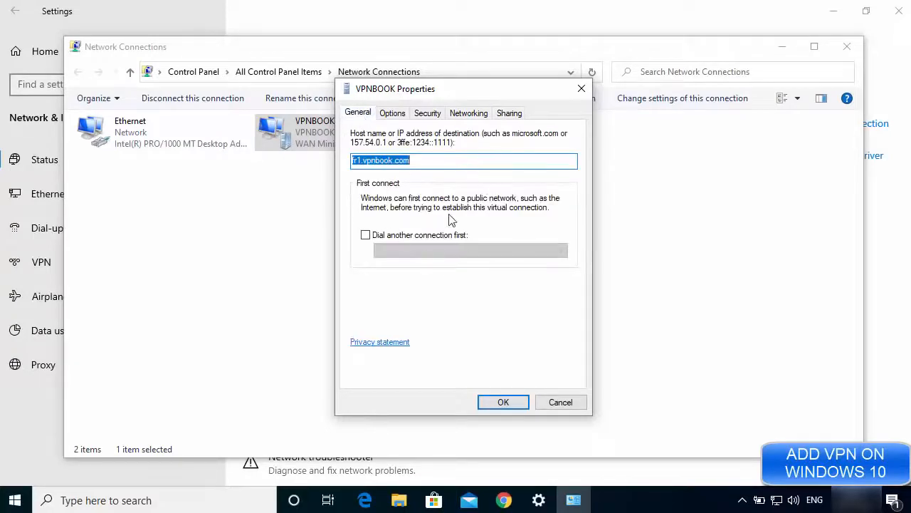
double_click(366, 159)
key("Return")
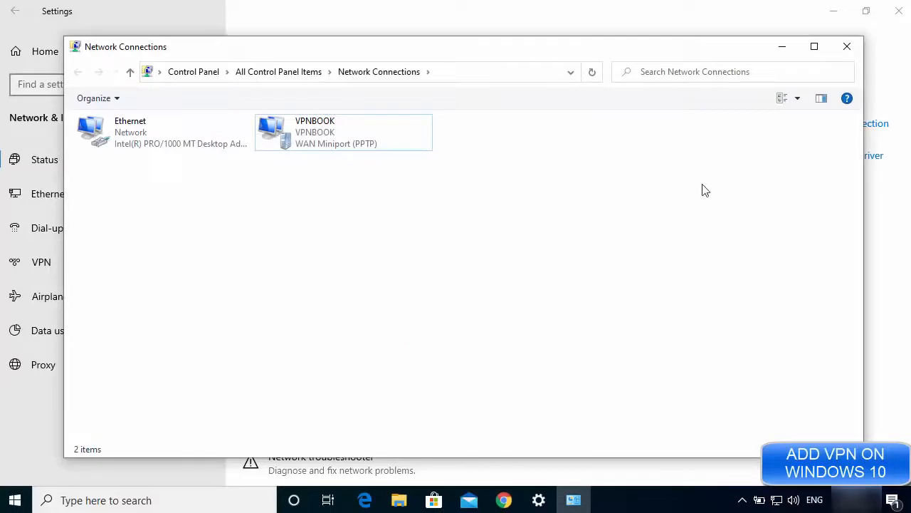
- Put away the Network Connections and Settings windows, and reopen Windows Settings on the VPN page of Network & Internet
left_click(783, 50)
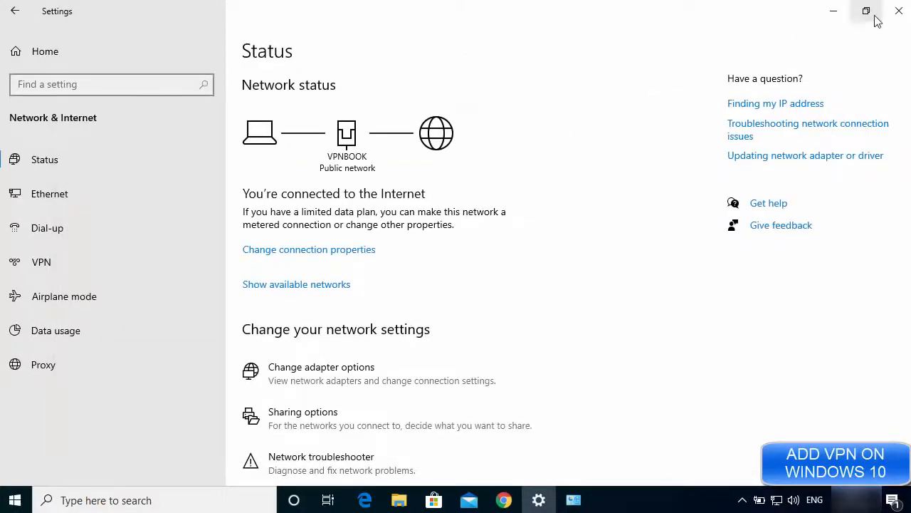
left_click(899, 11)
left_click(15, 500)
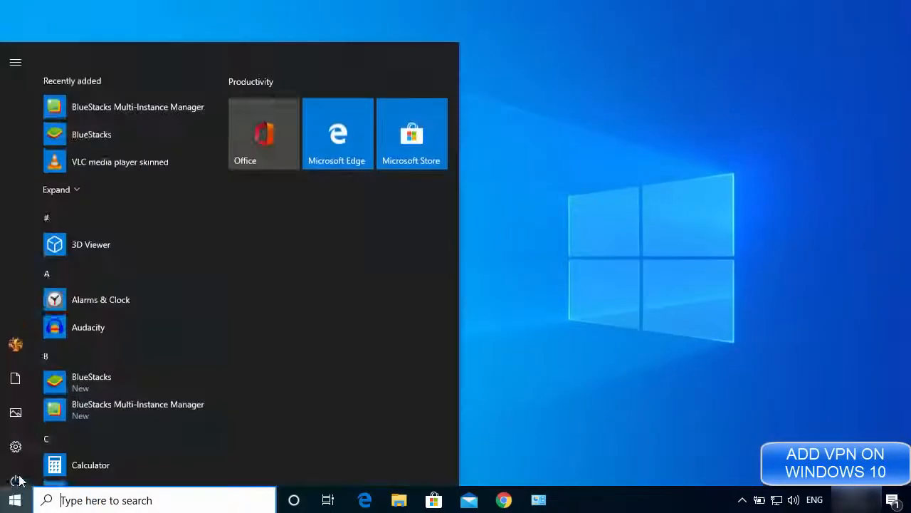
left_click(23, 435)
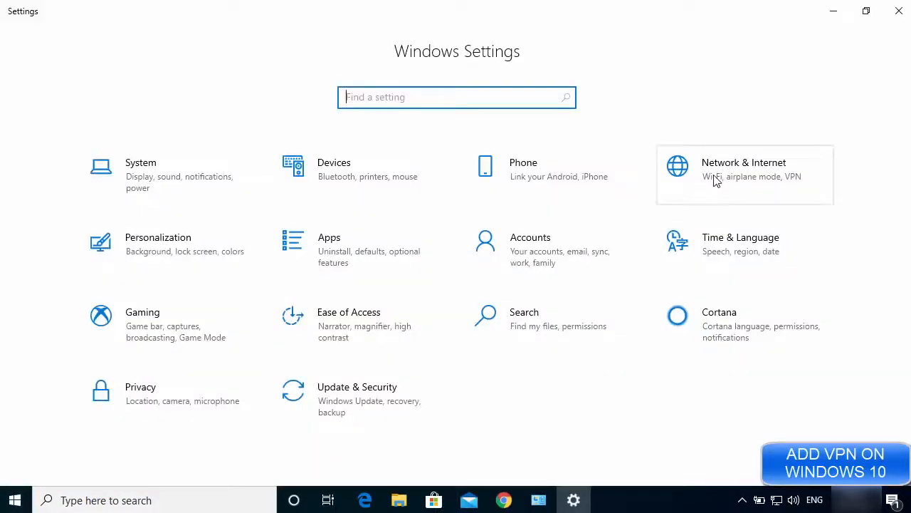
left_click(716, 182)
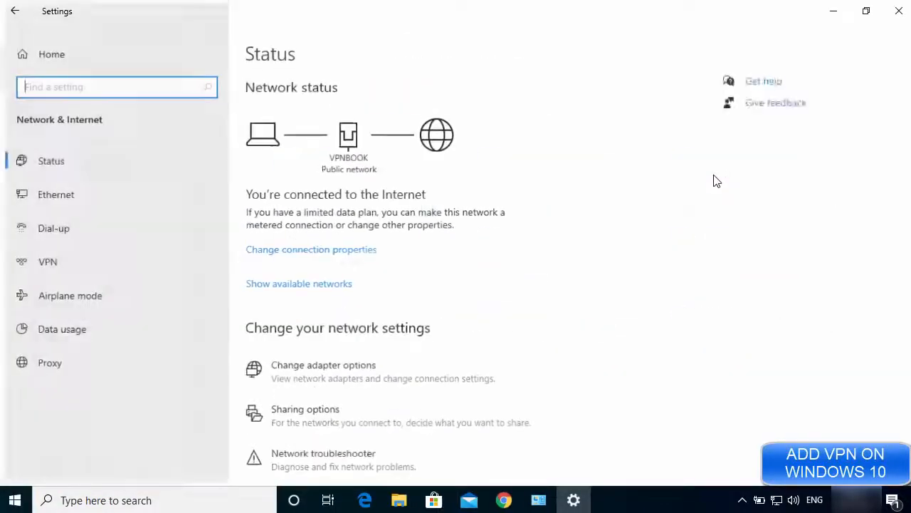
left_click(21, 268)
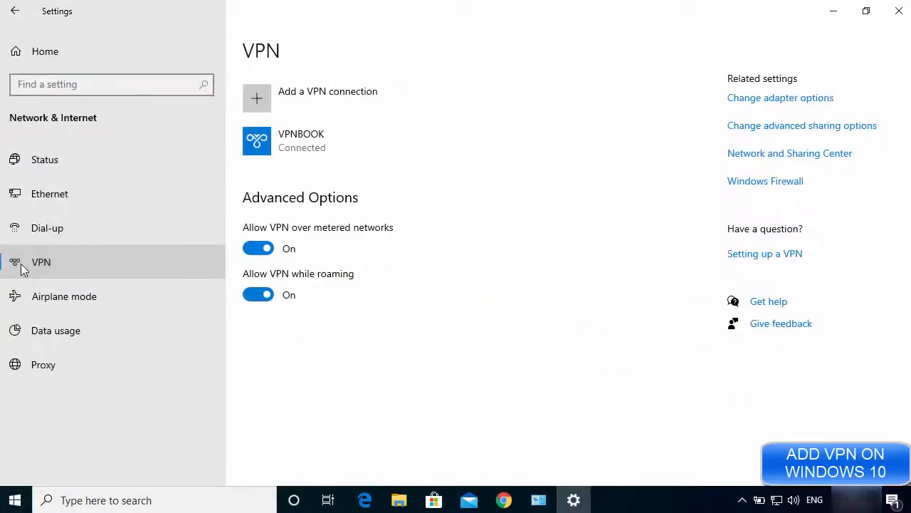
- Disconnect the VPNBOOK connection and remove it from the VPN connections
left_click(308, 146)
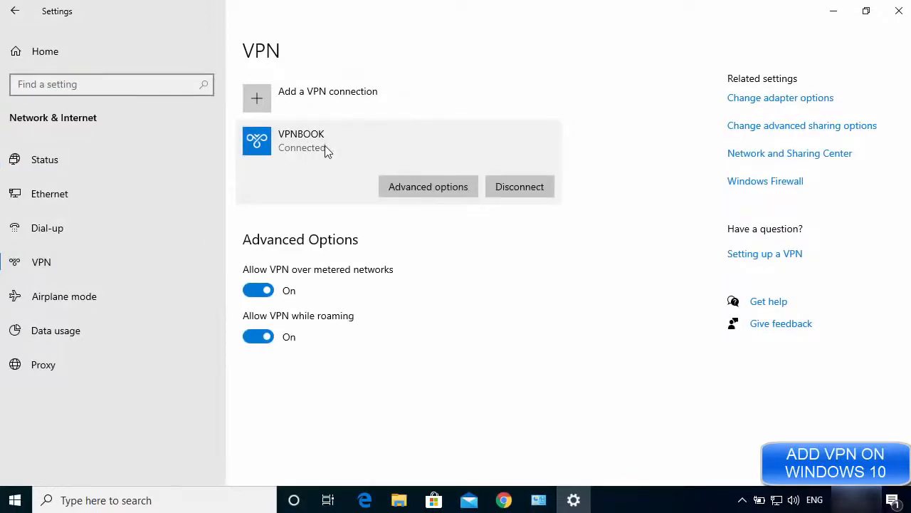
left_click(531, 184)
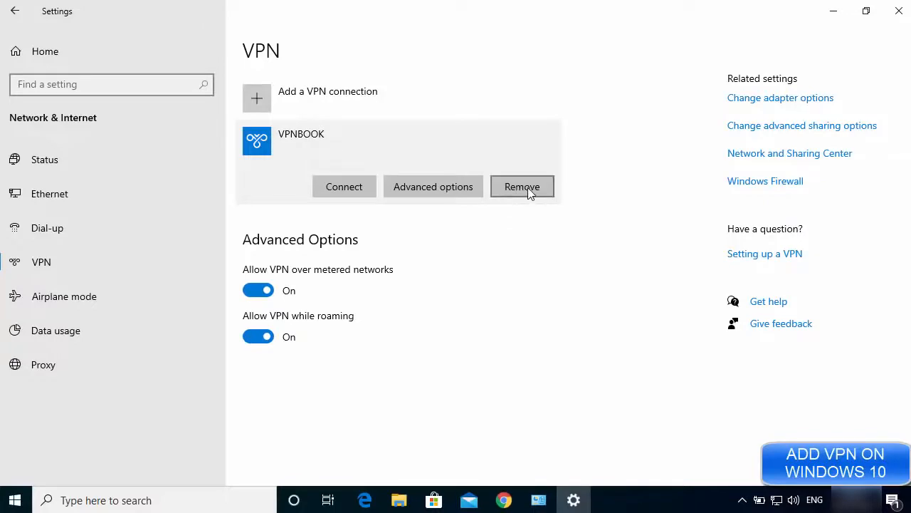
left_click(522, 187)
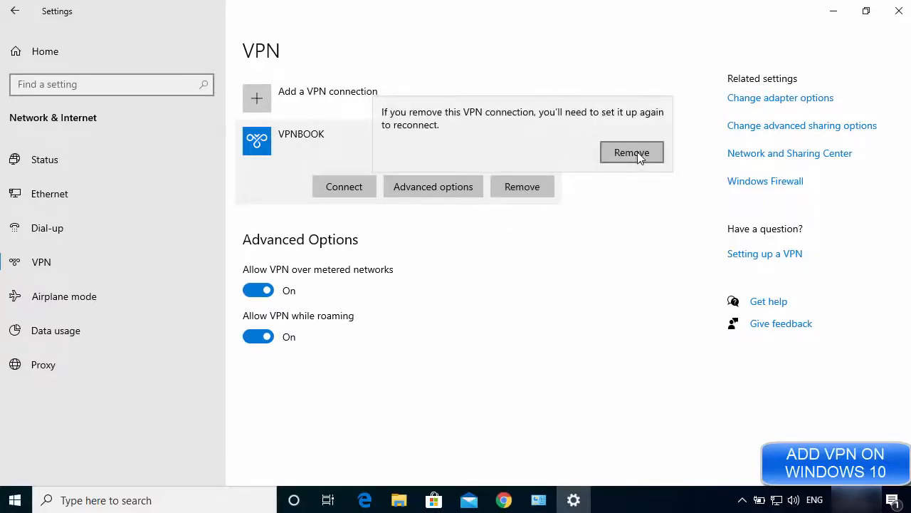
left_click(631, 153)
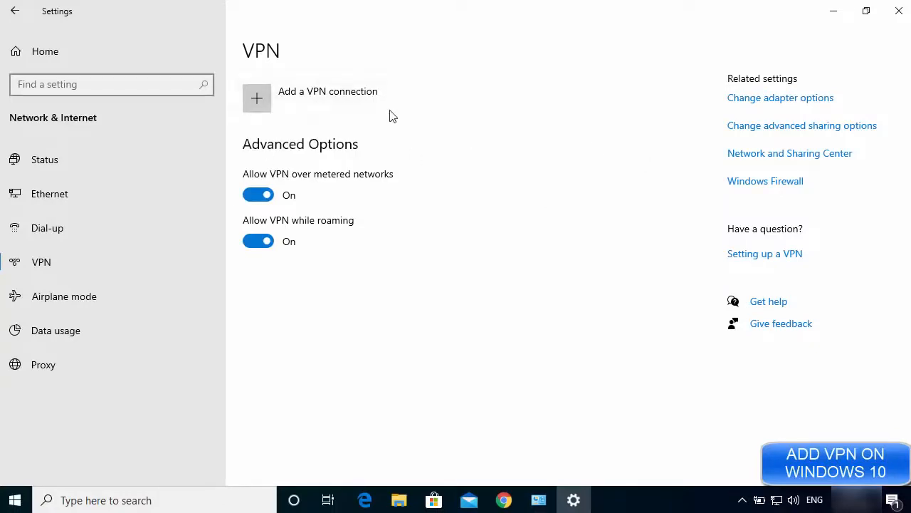